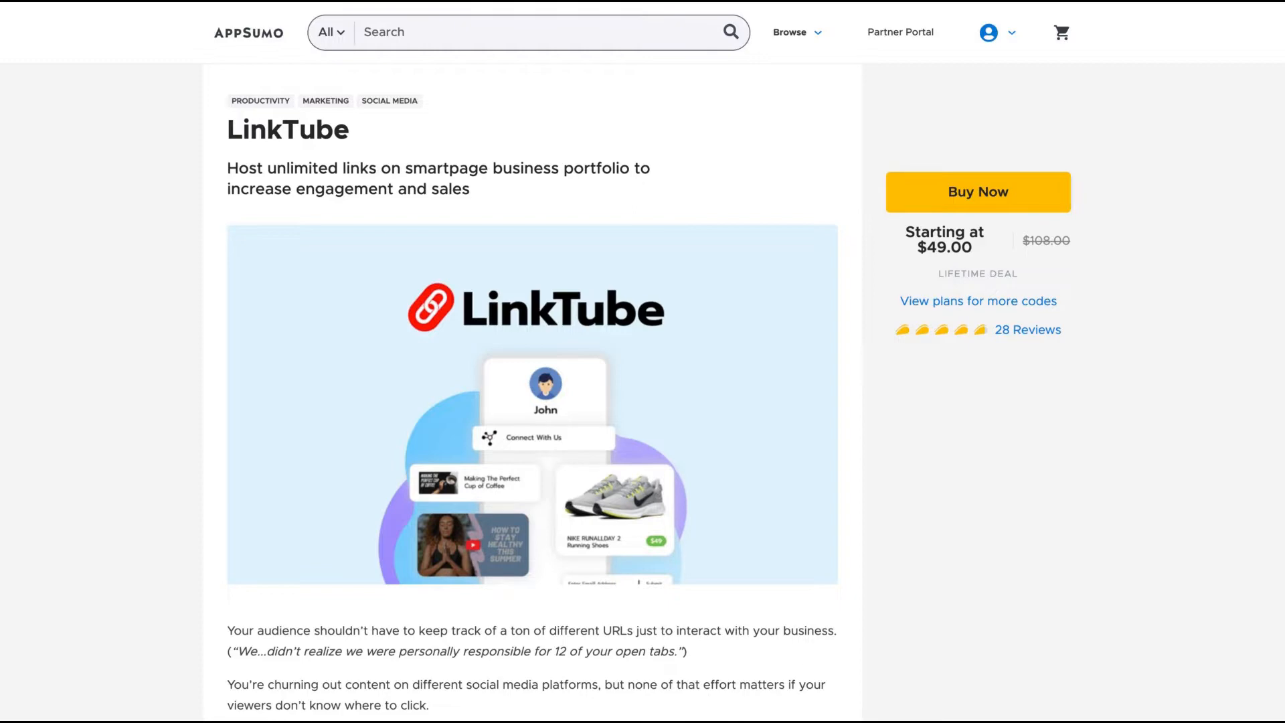
# Scroll the LinkTube deal page down to the TL;DR summary and the $49.00 price.
pyautogui.scroll(-9, 642, 361)
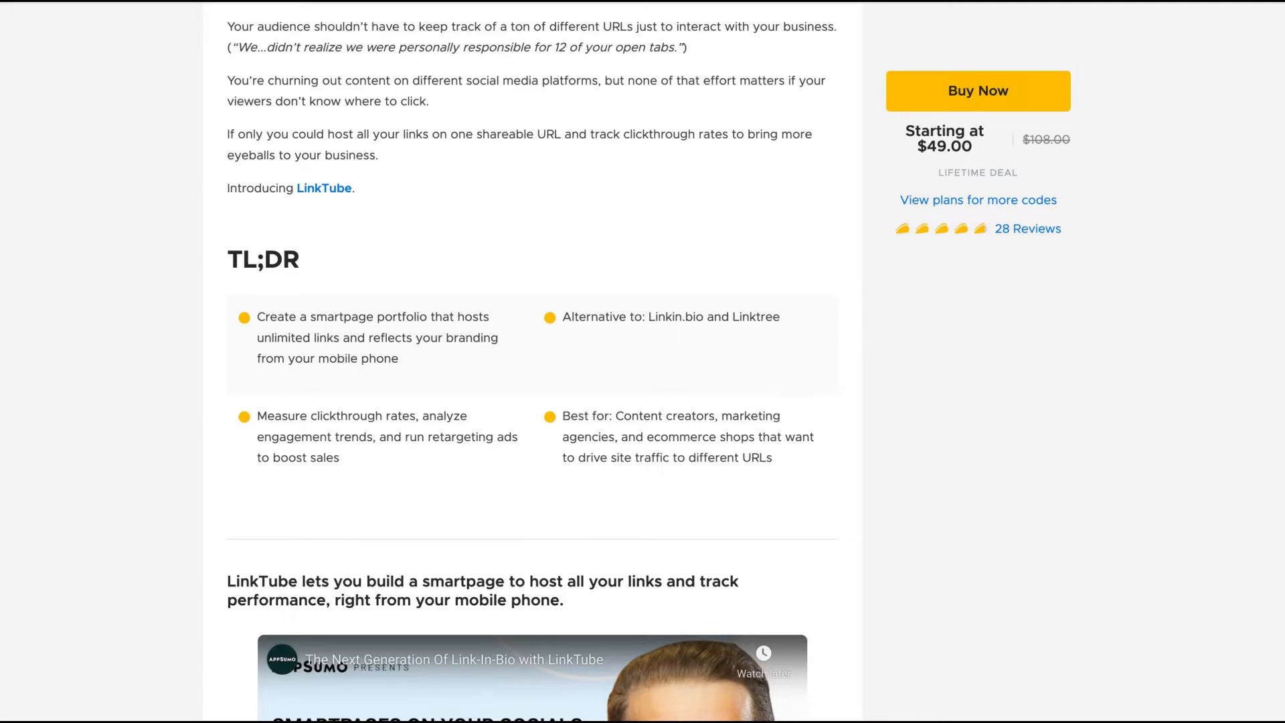
# Scroll to the pricing plans and highlight the unlimited products and tracked clicks lines.
pyautogui.scroll(-15, 532, 361)
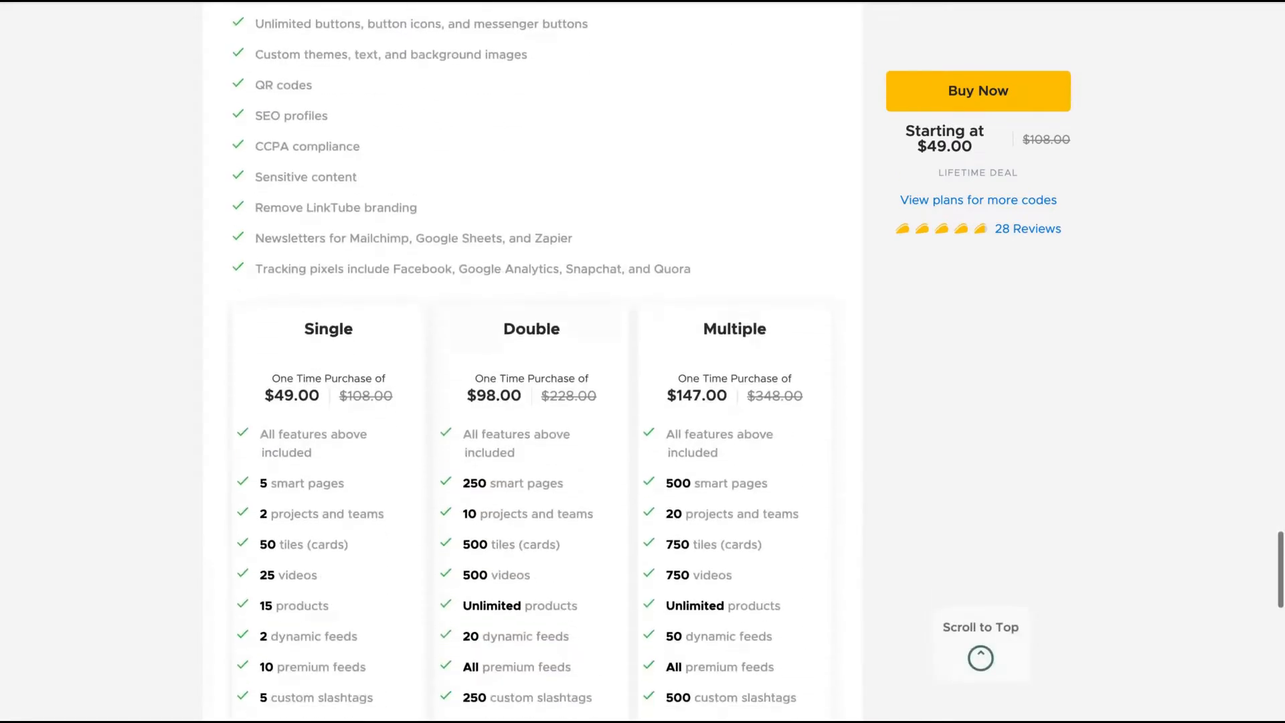
pyautogui.scroll(-2, 532, 361)
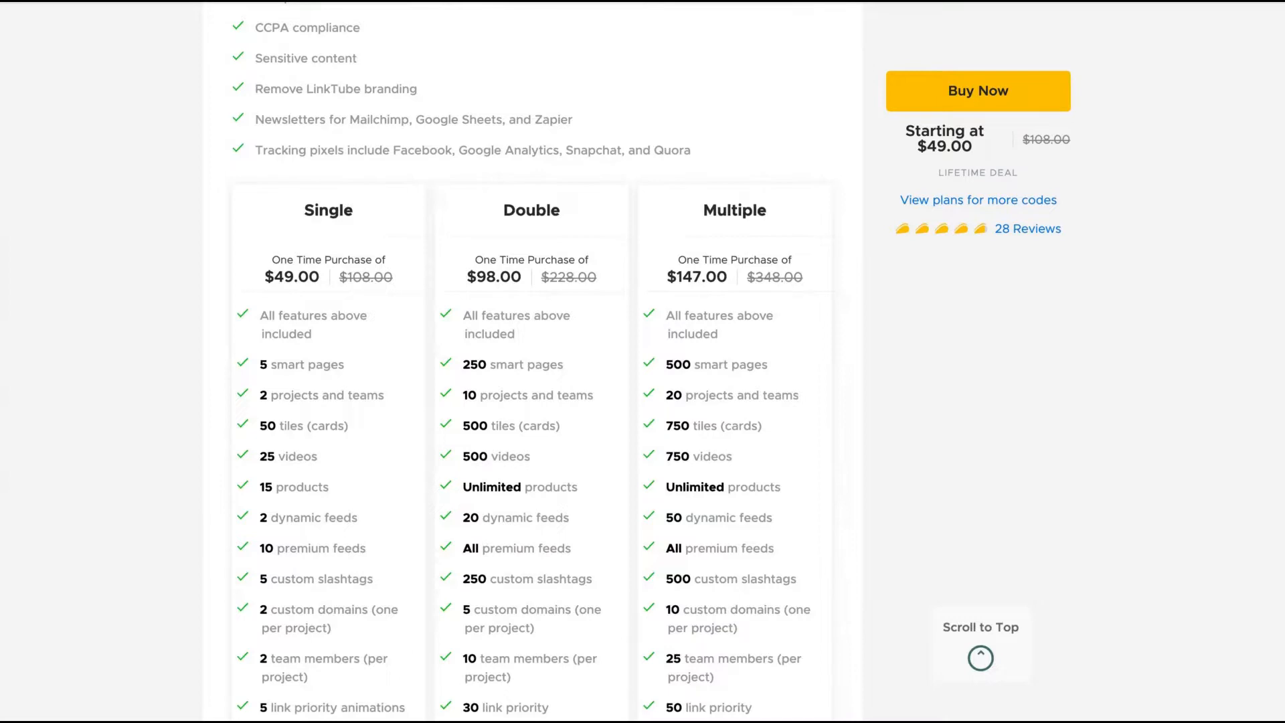
pyautogui.scroll(-2, 348, 202)
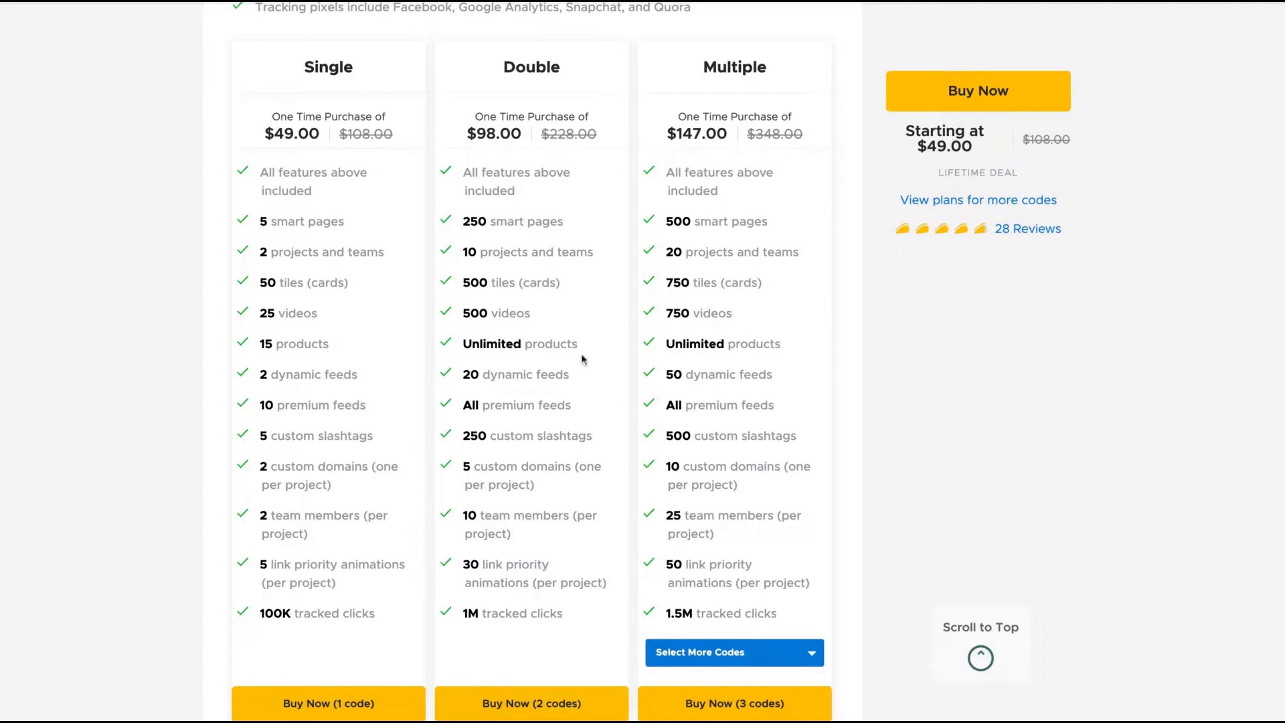
pyautogui.moveTo(586, 347); pyautogui.dragTo(462, 345)
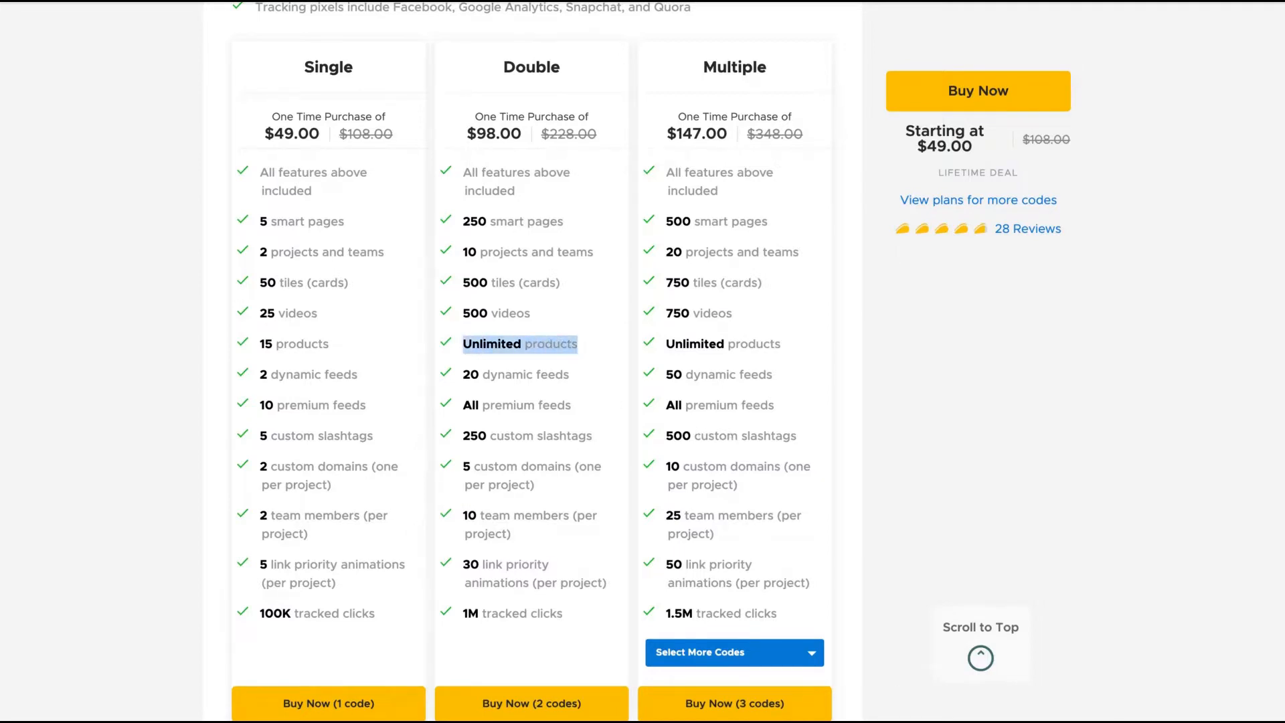
pyautogui.moveTo(324, 346); pyautogui.dragTo(296, 344)
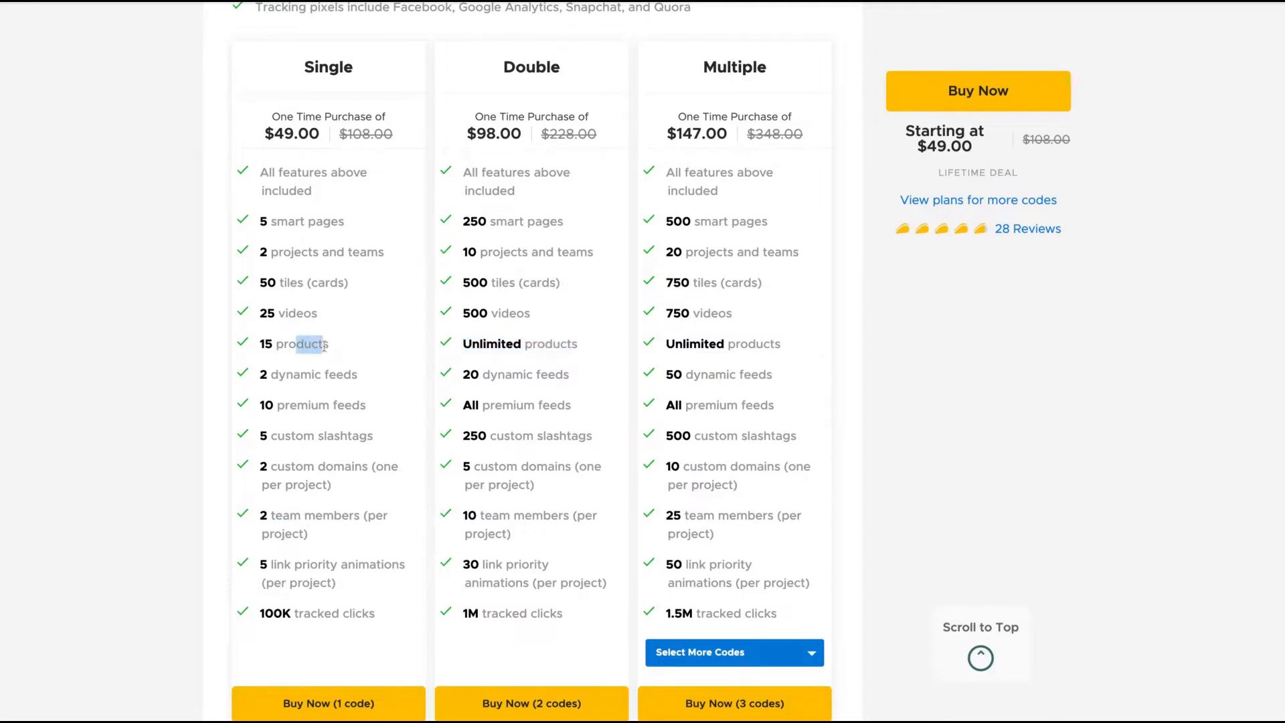
pyautogui.scroll(-1, 654, 374)
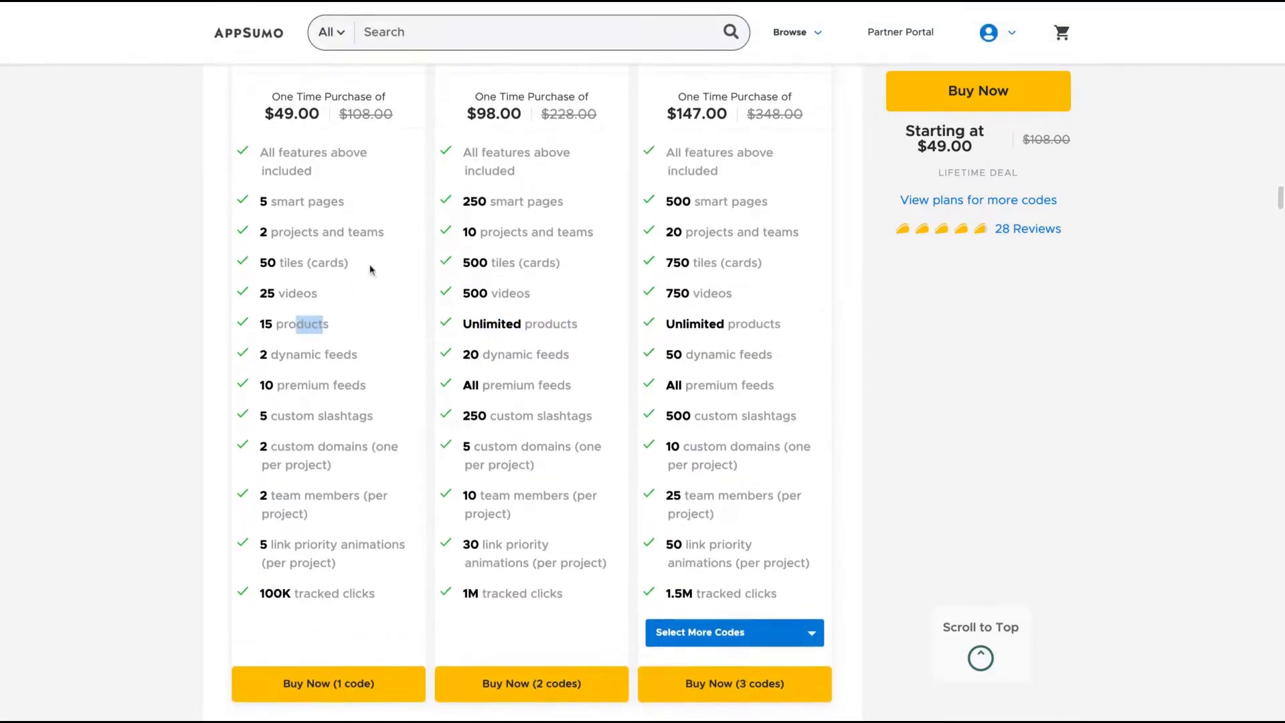
pyautogui.scroll(2, 499, 146)
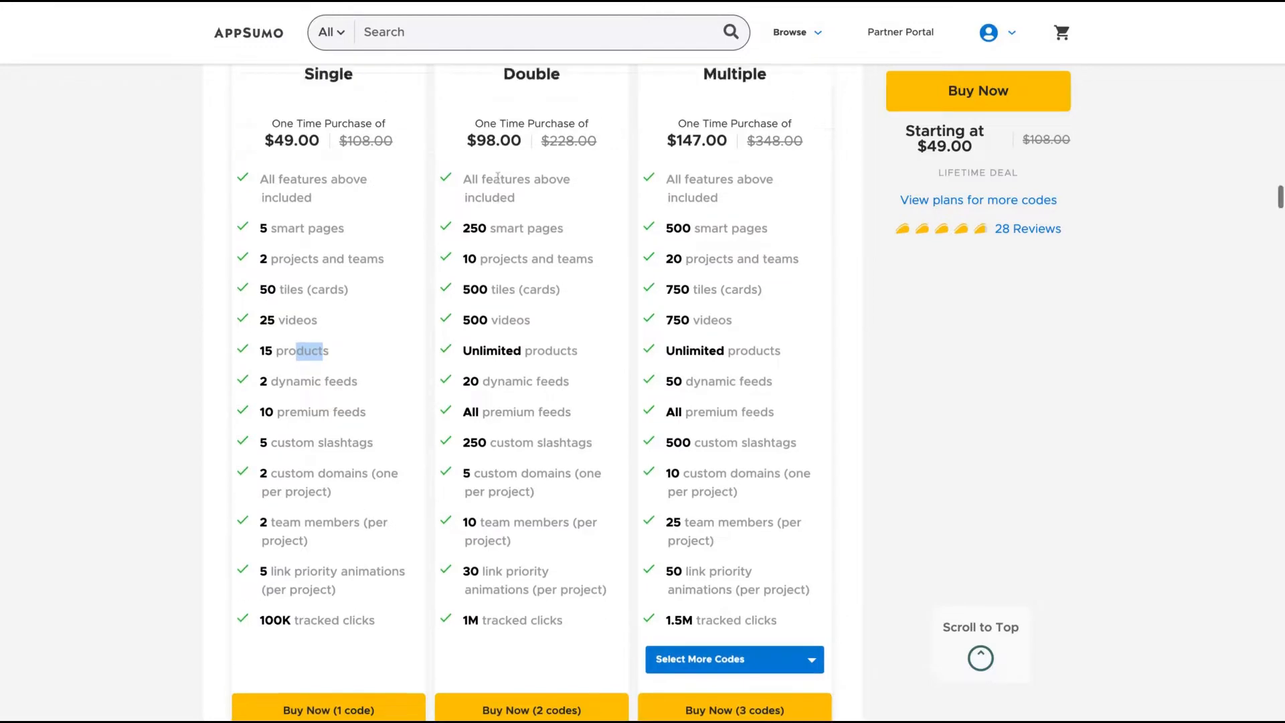
pyautogui.moveTo(504, 159); pyautogui.dragTo(459, 499)
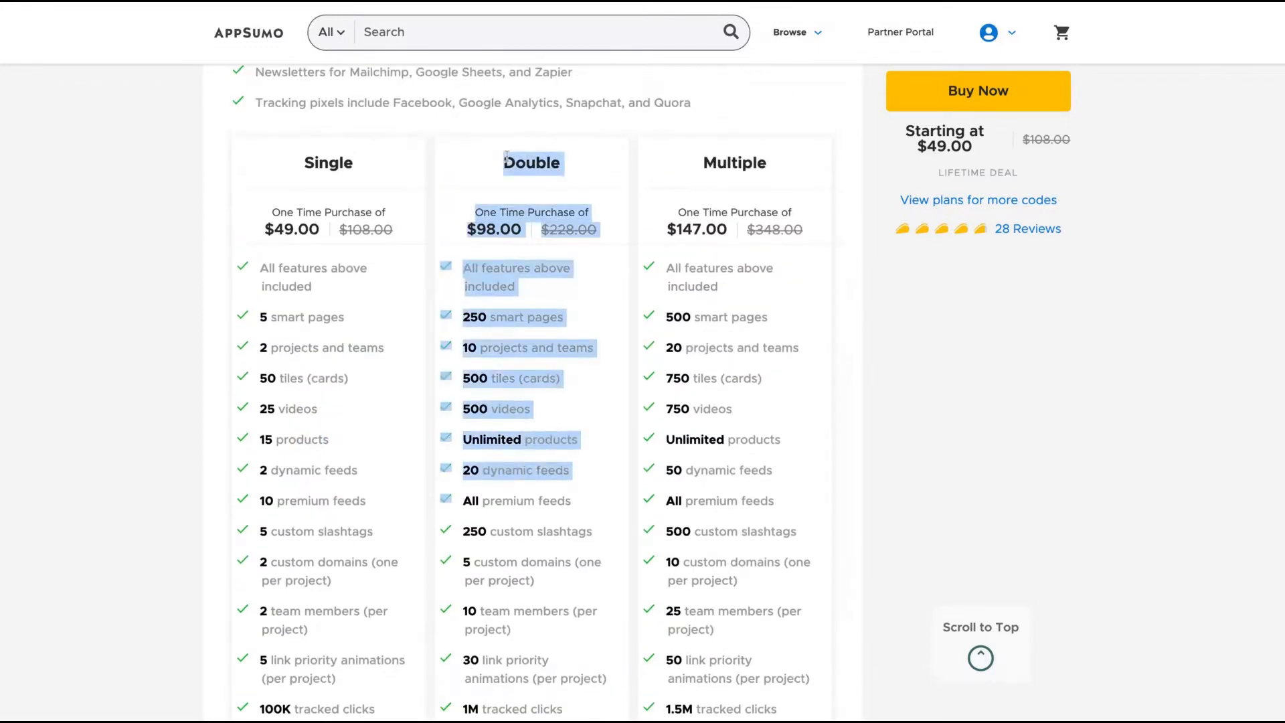
pyautogui.scroll(-2, 526, 493)
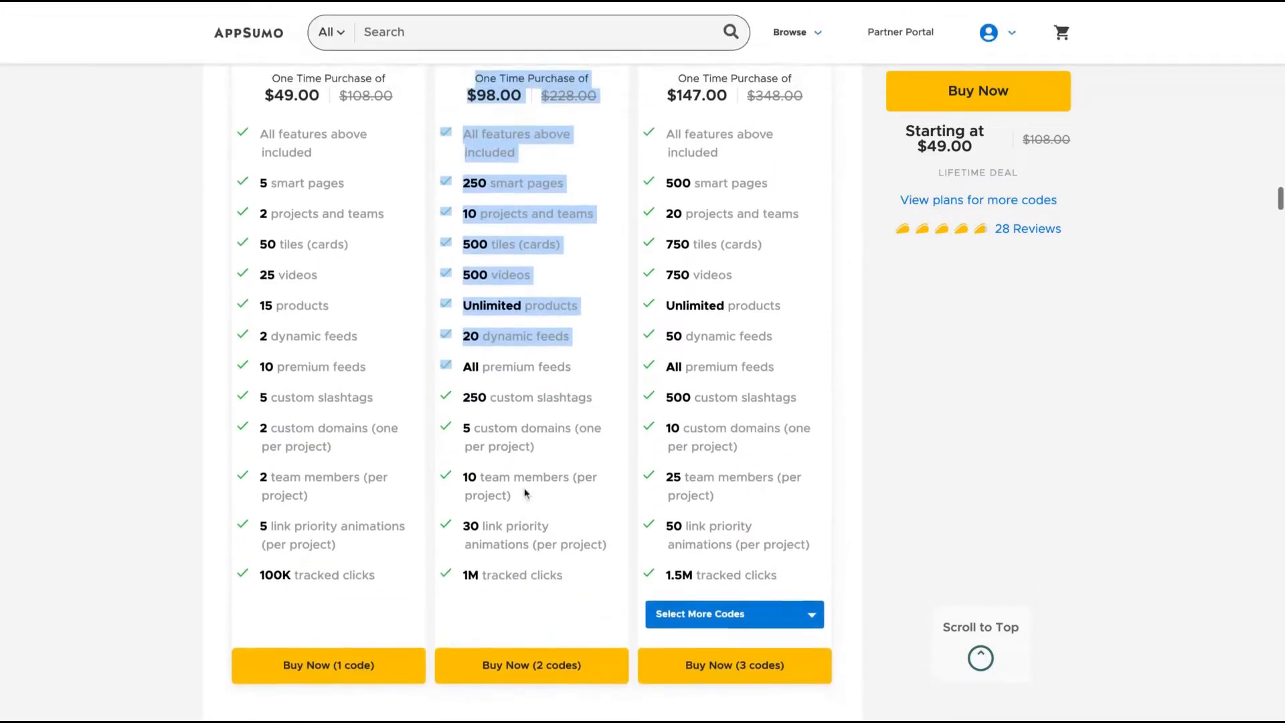
pyautogui.moveTo(254, 577); pyautogui.dragTo(562, 583)
pyautogui.moveTo(657, 576); pyautogui.dragTo(674, 577)
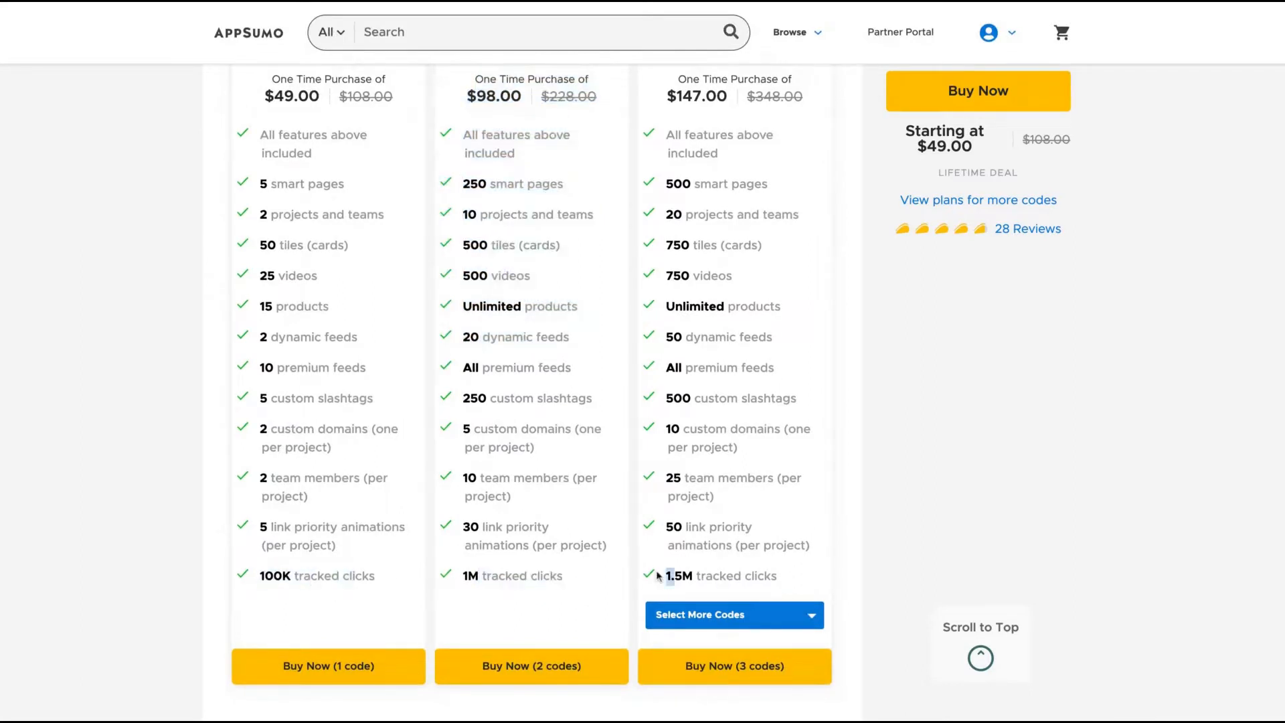
pyautogui.tripleClick(658, 576)
# Choose 5 codes for the Multiple plan, priced at $245.00.
pyautogui.click(740, 614)
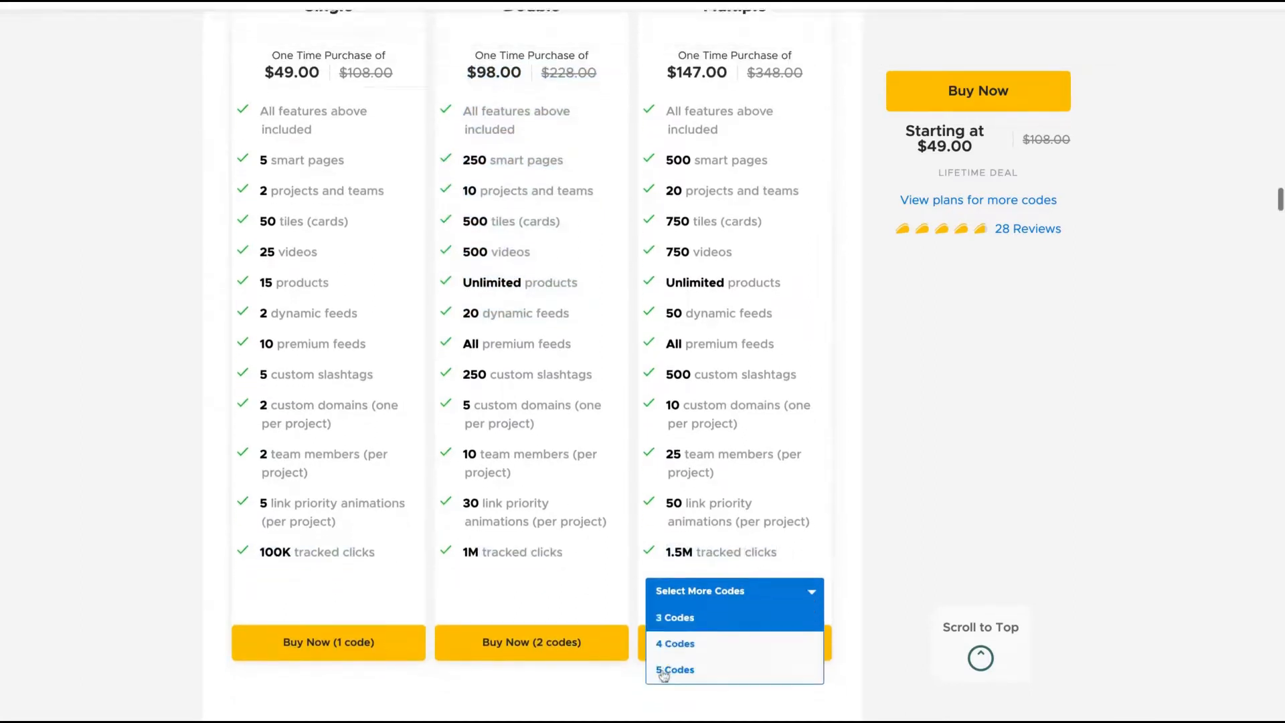
pyautogui.click(675, 669)
pyautogui.scroll(2, 614, 515)
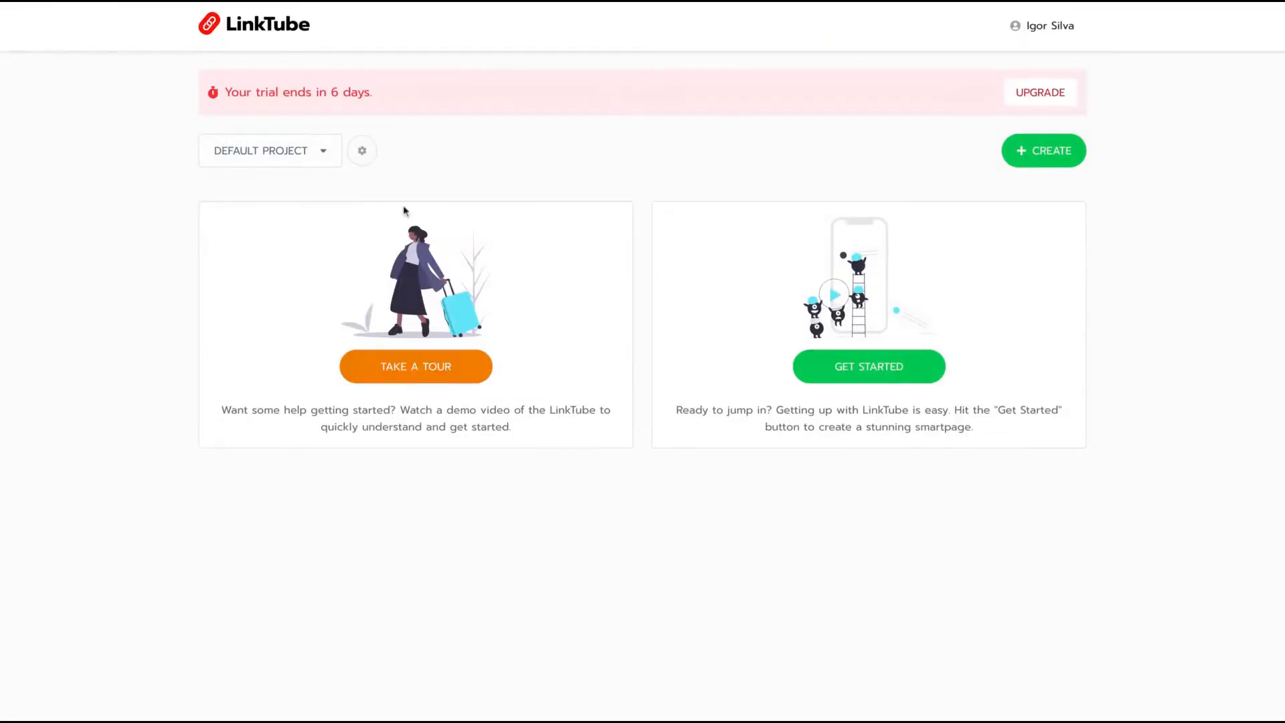
pyautogui.click(324, 153)
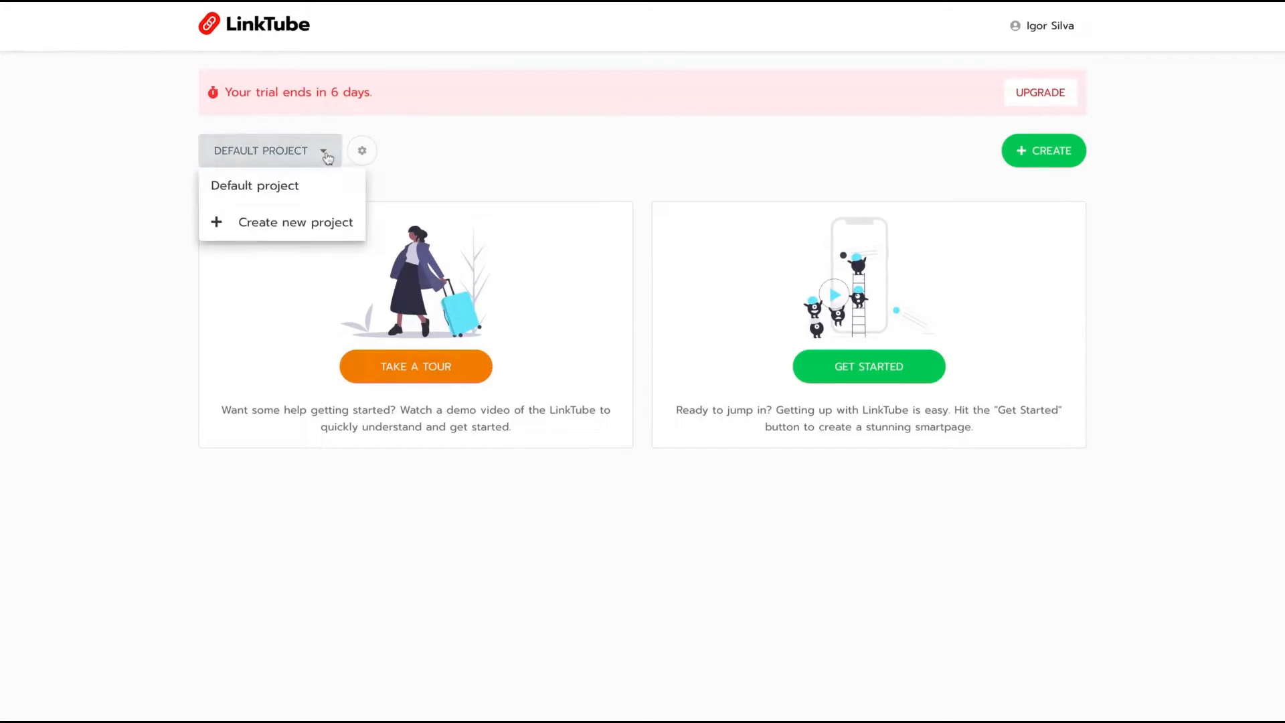
pyautogui.click(292, 231)
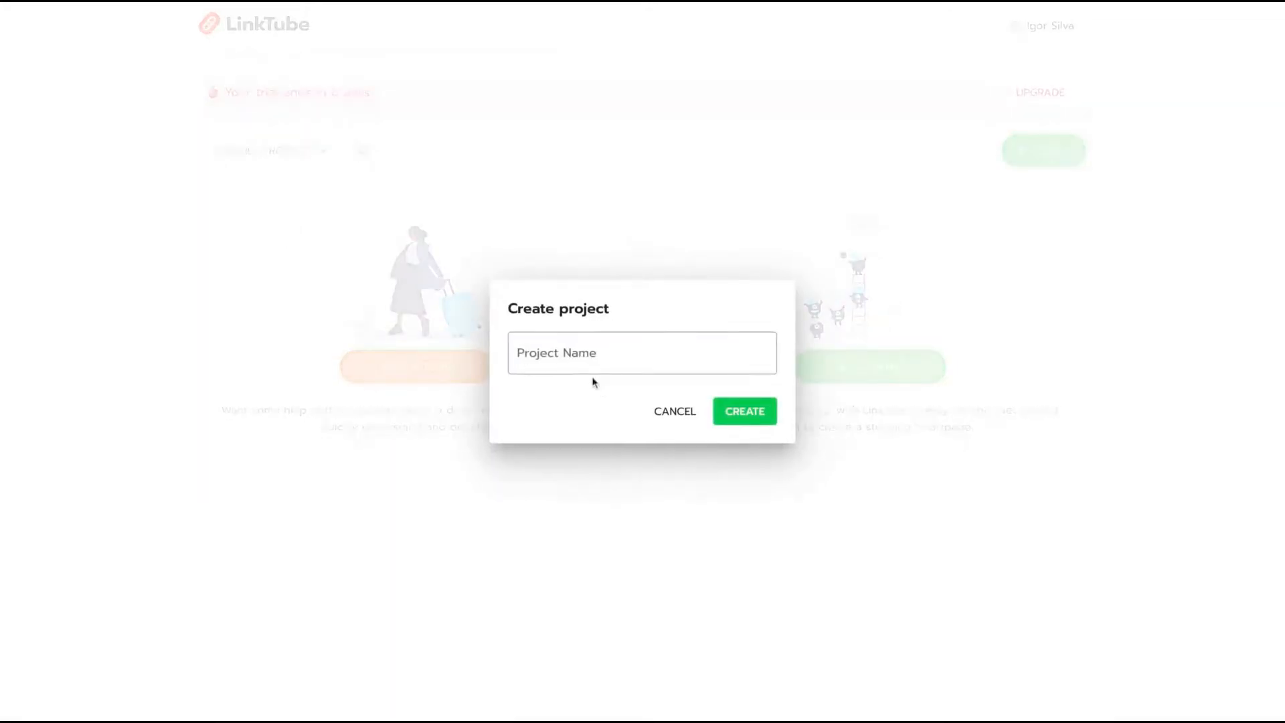
pyautogui.click(544, 341)
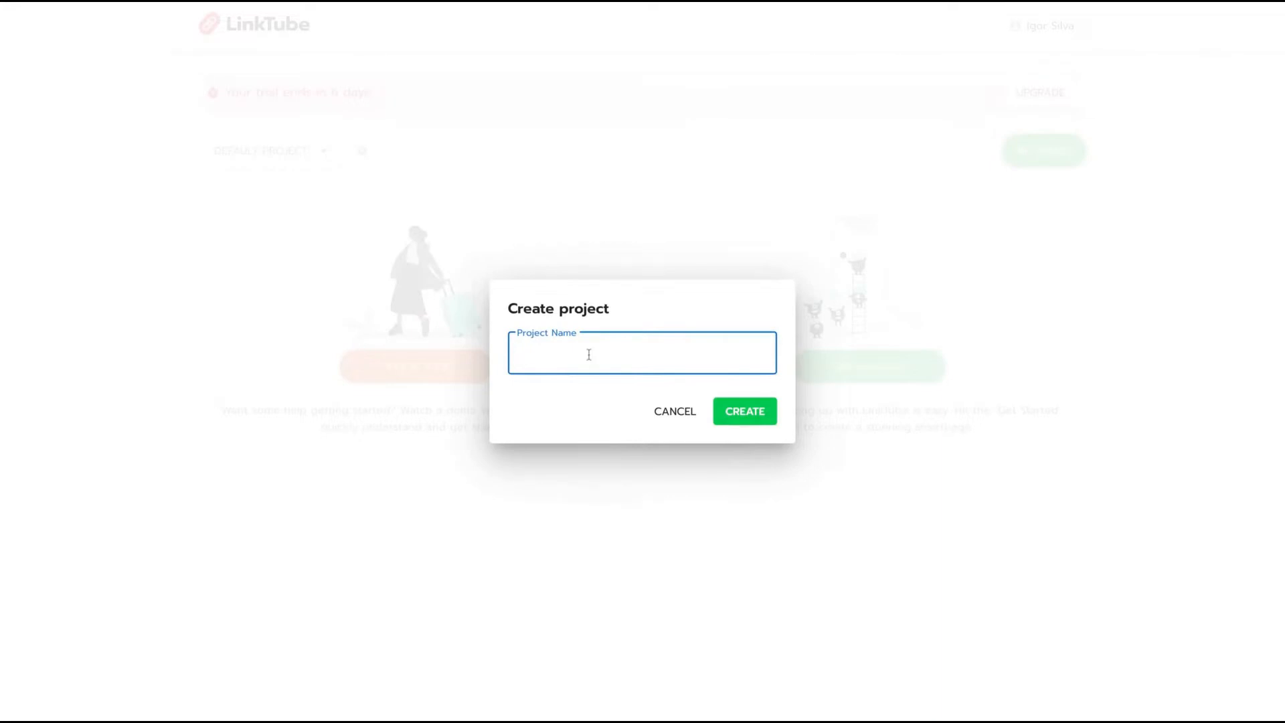
pyautogui.write('Test')
pyautogui.click(750, 421)
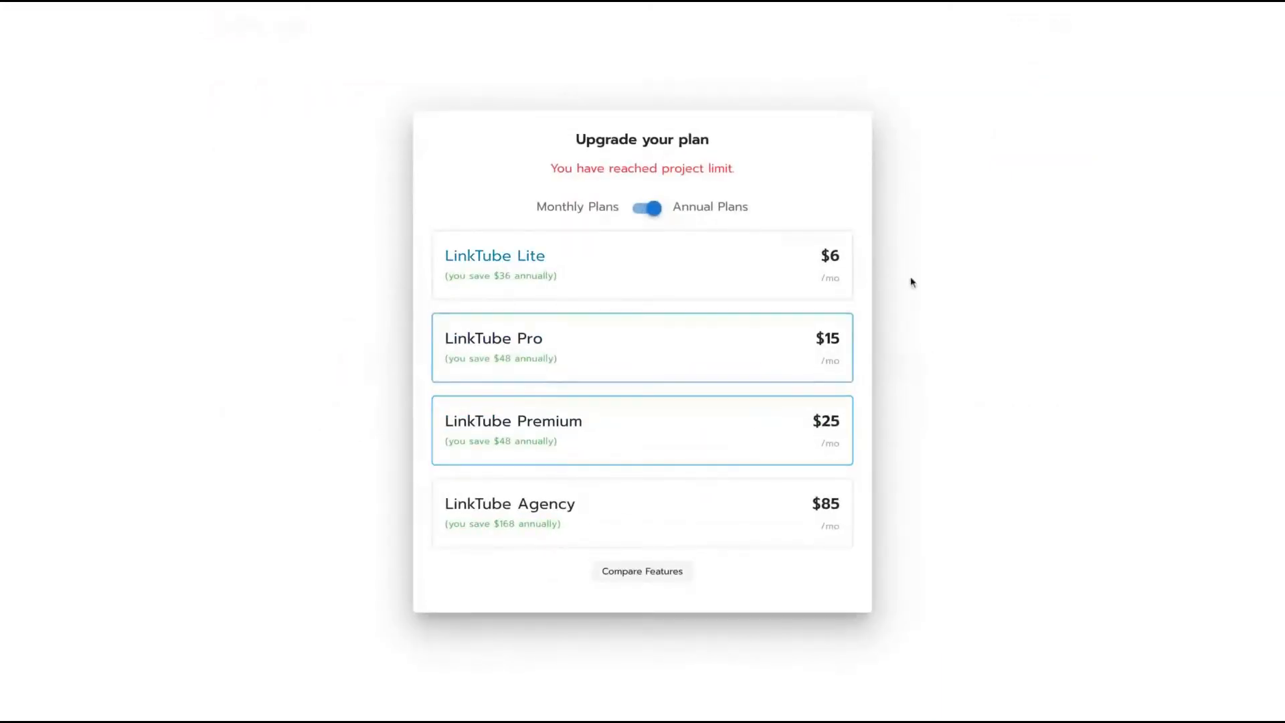
pyautogui.click(912, 281)
pyautogui.click(662, 414)
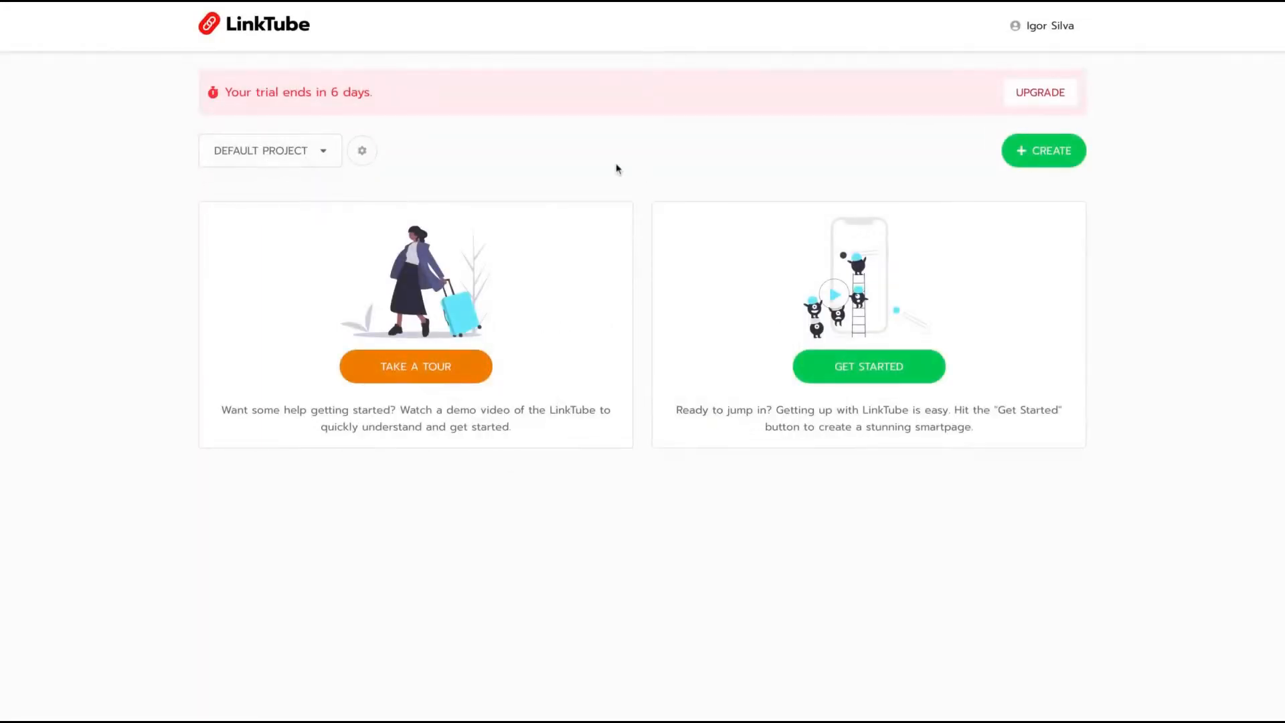
pyautogui.click(362, 151)
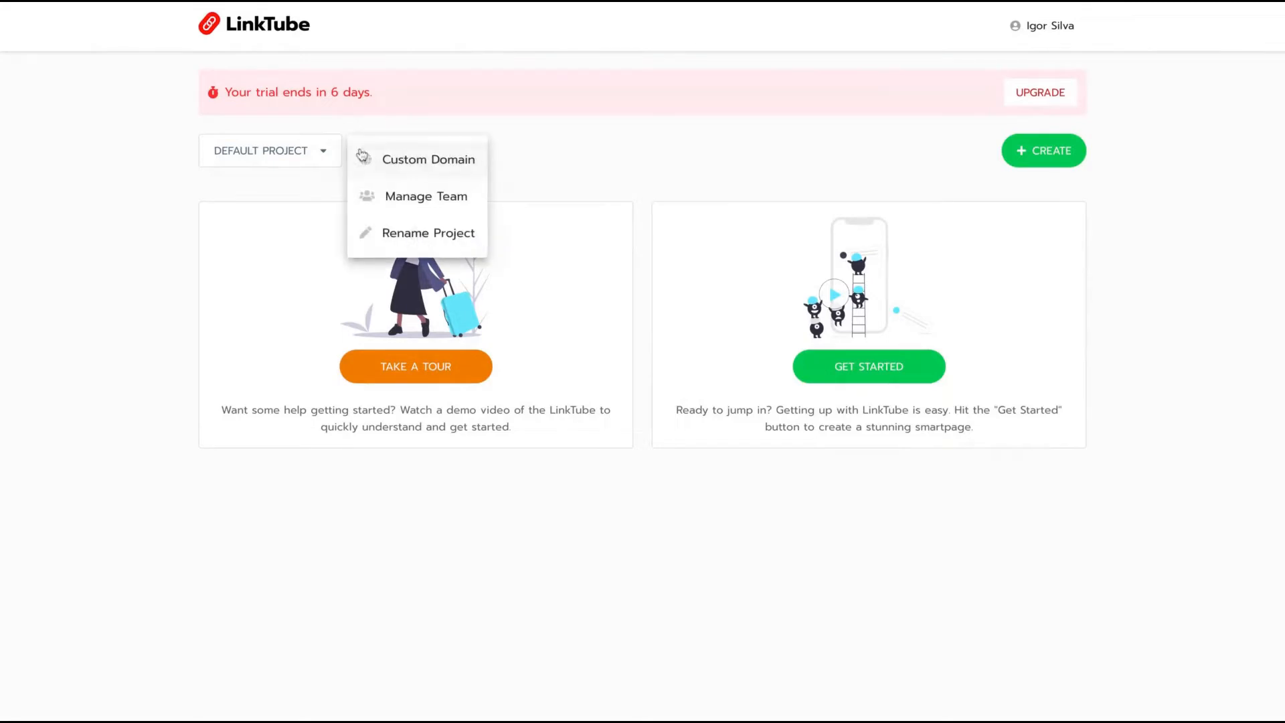
pyautogui.click(424, 174)
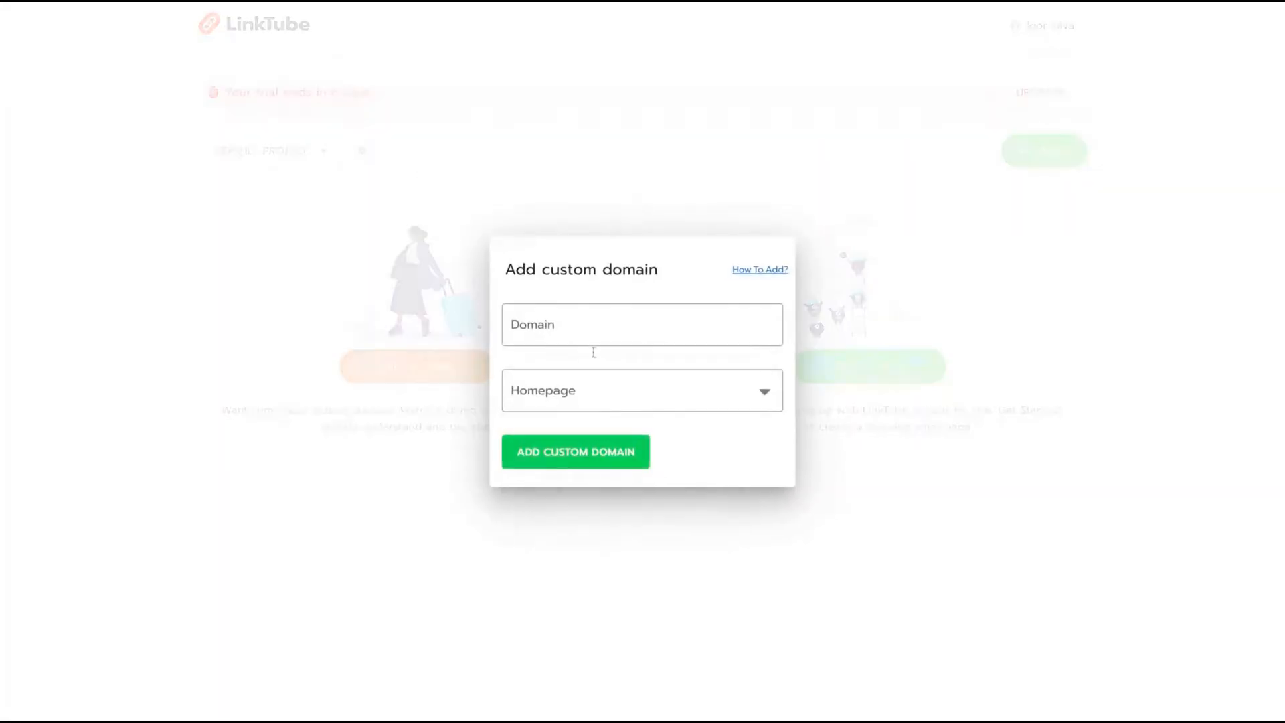
pyautogui.click(613, 392)
pyautogui.click(600, 320)
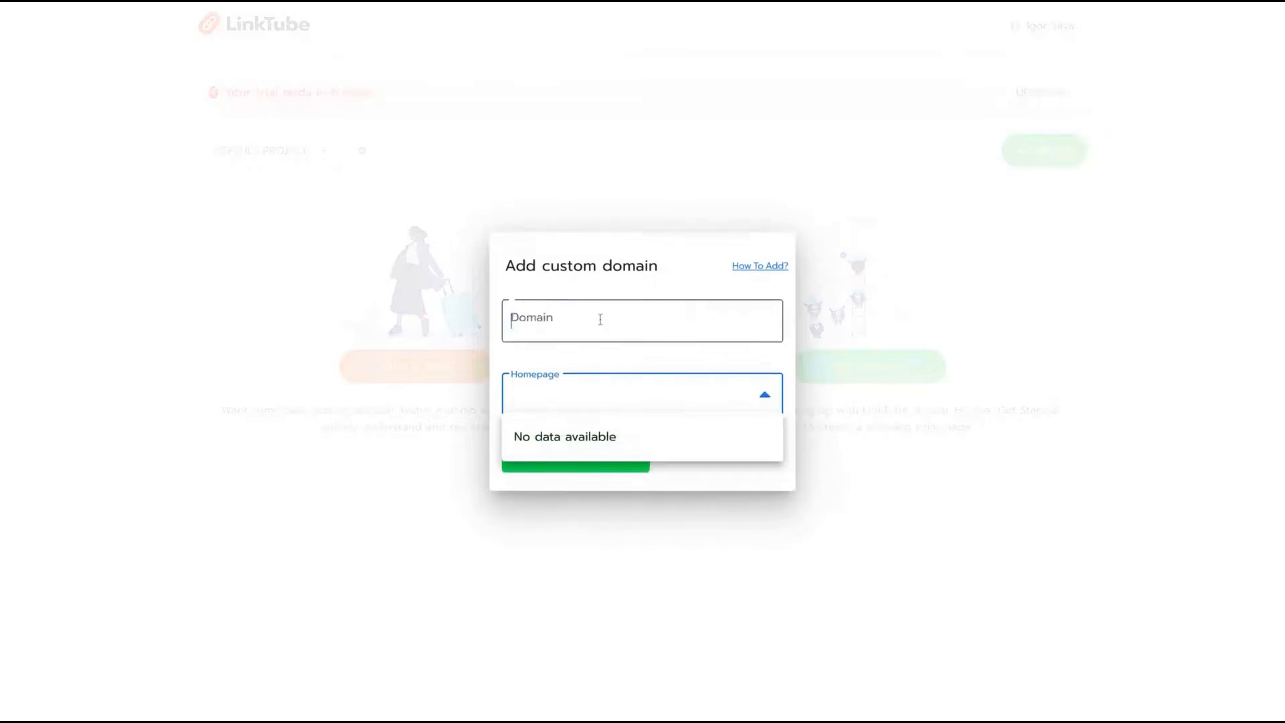
pyautogui.click(673, 399)
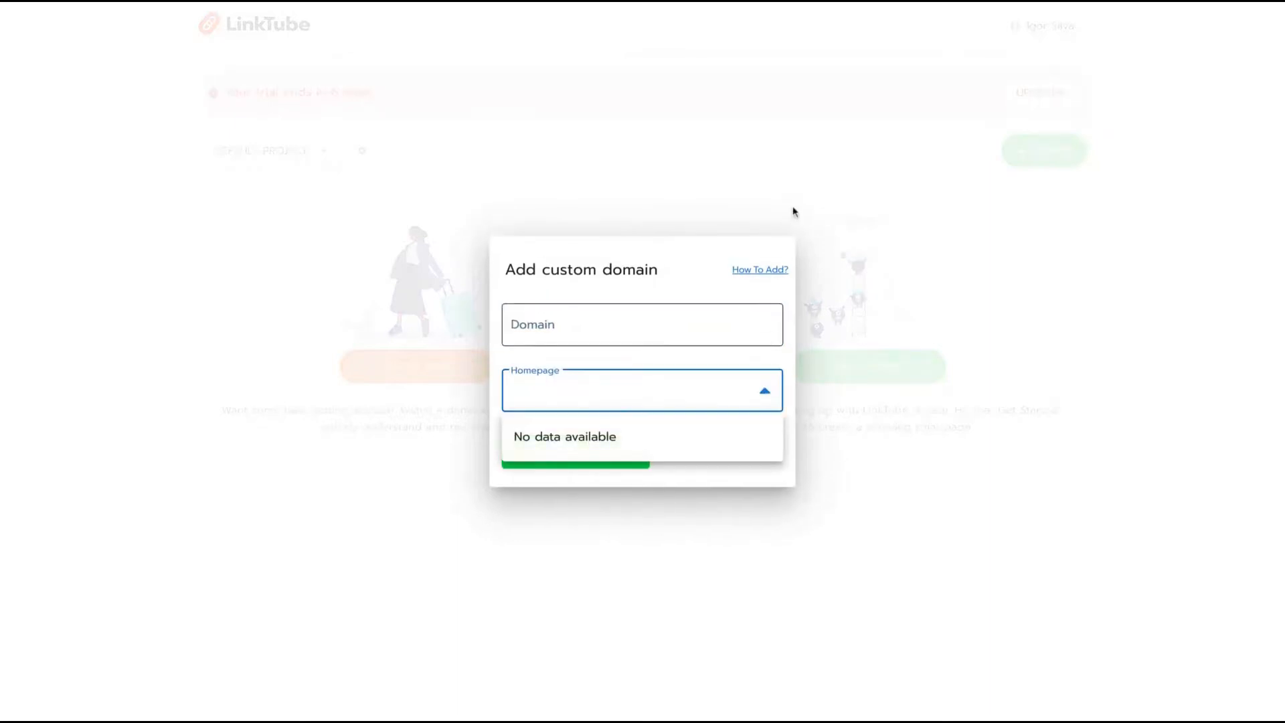
pyautogui.click(798, 198)
pyautogui.click(349, 151)
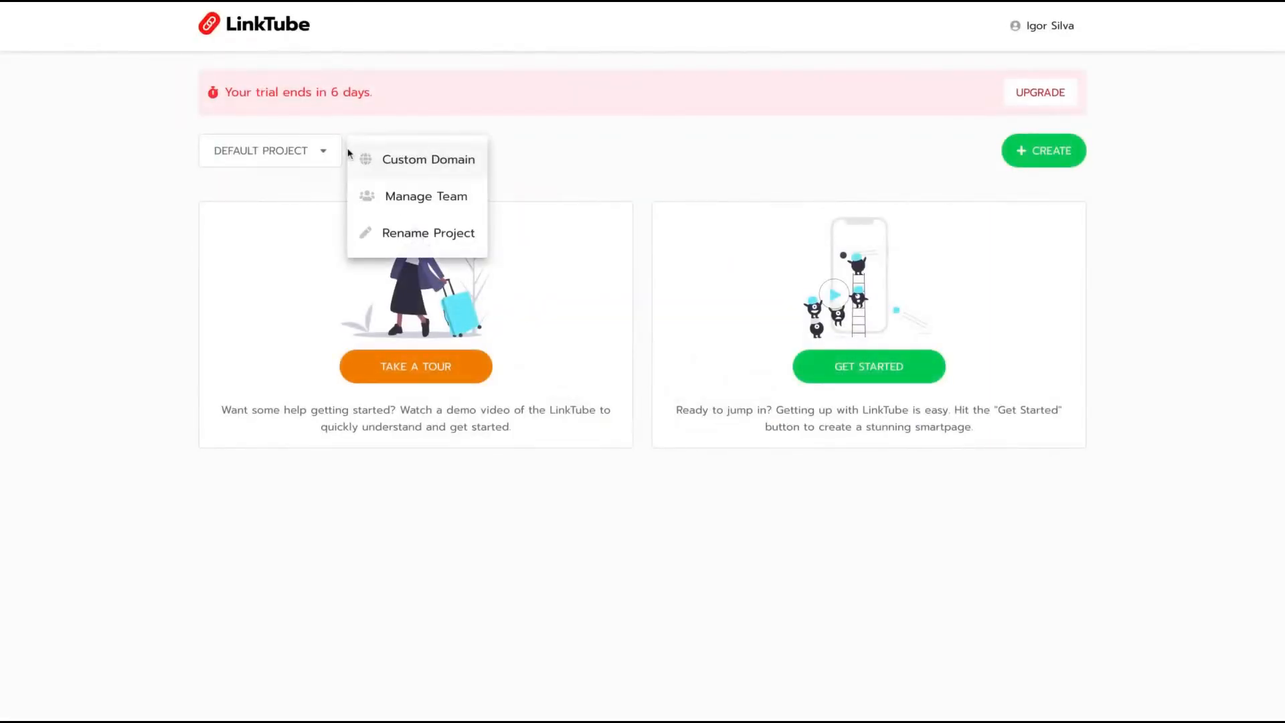
pyautogui.click(553, 173)
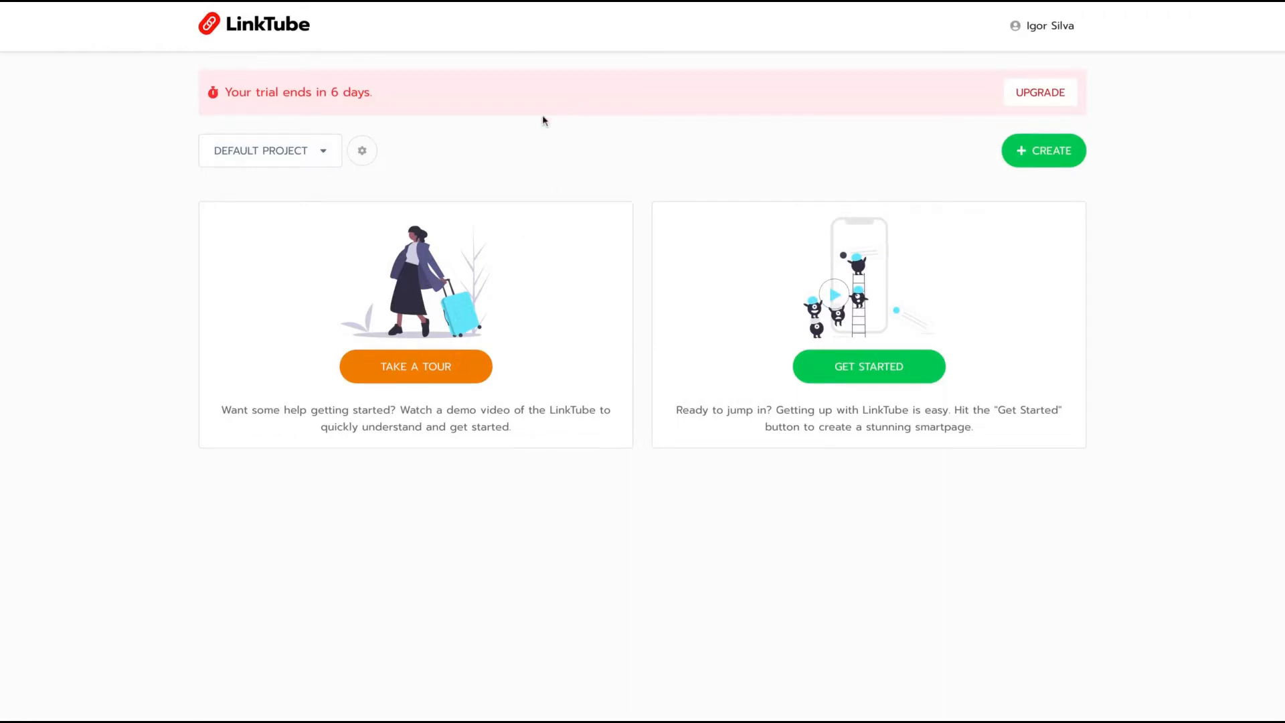
# Start a new smartpage and browse the template picker.
pyautogui.click(1048, 156)
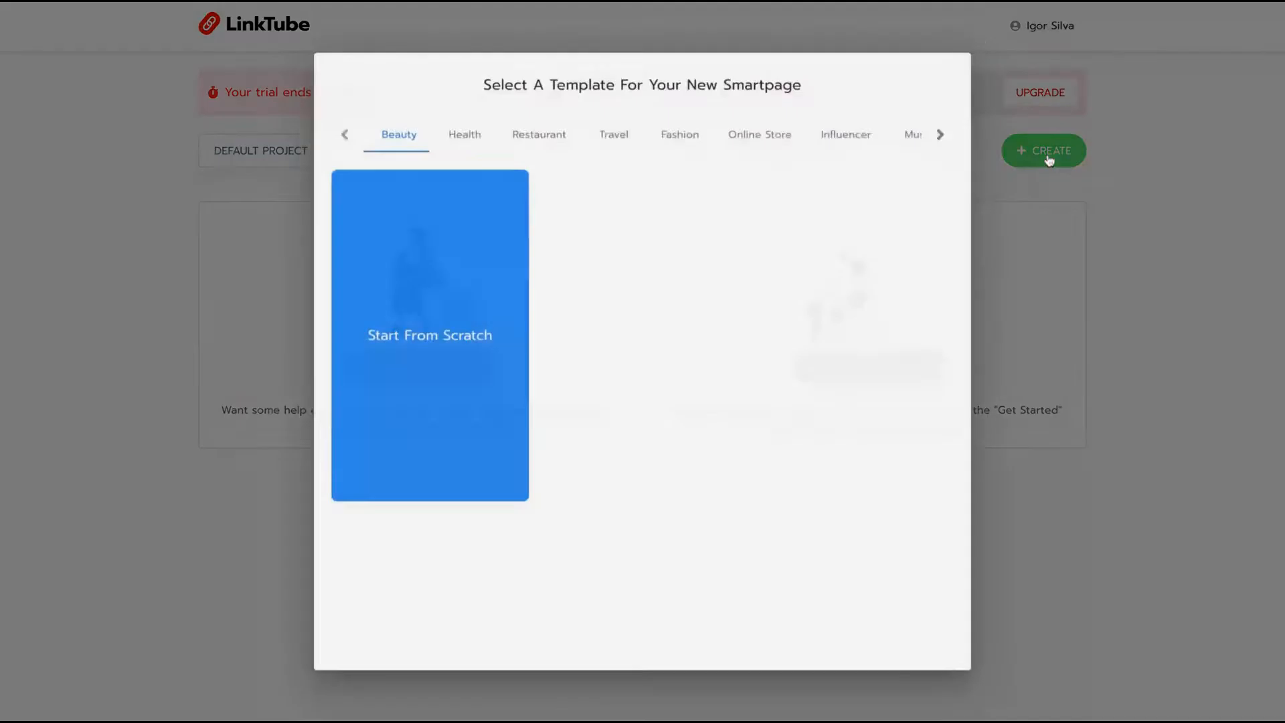
pyautogui.moveTo(614, 354)
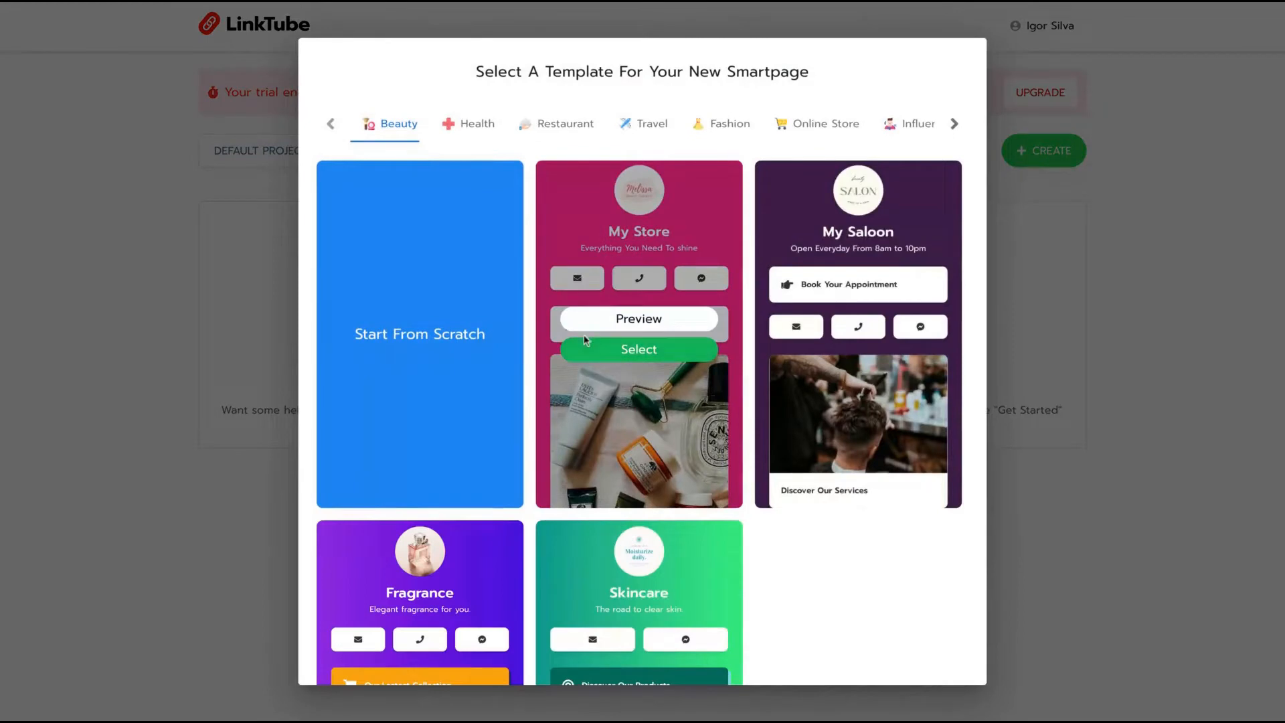
pyautogui.scroll(-1, 629, 368)
pyautogui.scroll(-1, 469, 429)
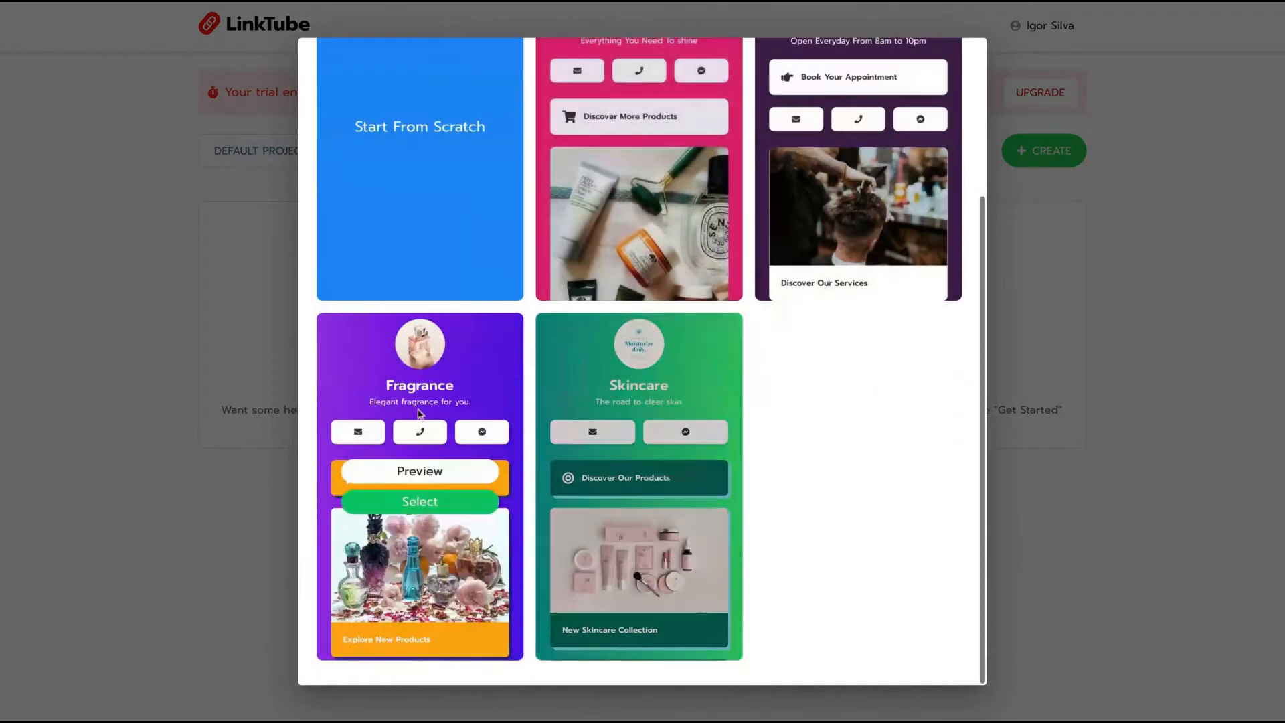
pyautogui.scroll(3, 388, 374)
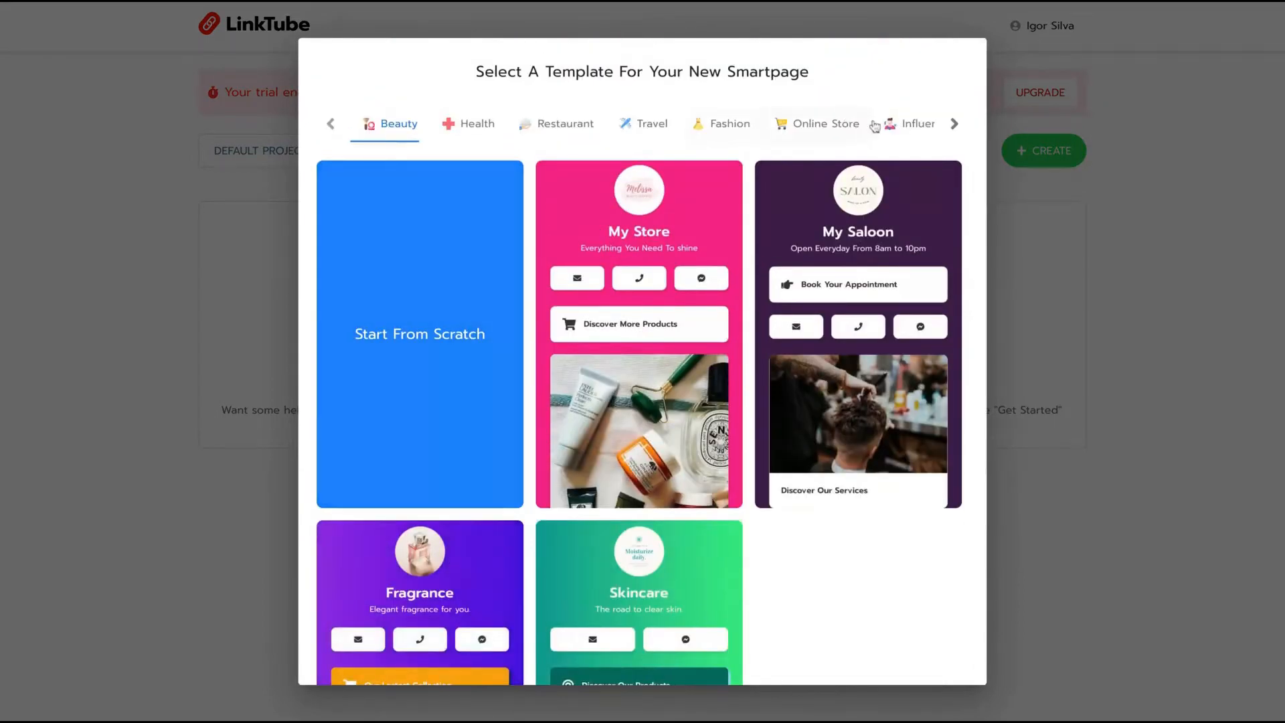
# Look through the Online Store and Beauty templates, then start from scratch.
pyautogui.click(850, 123)
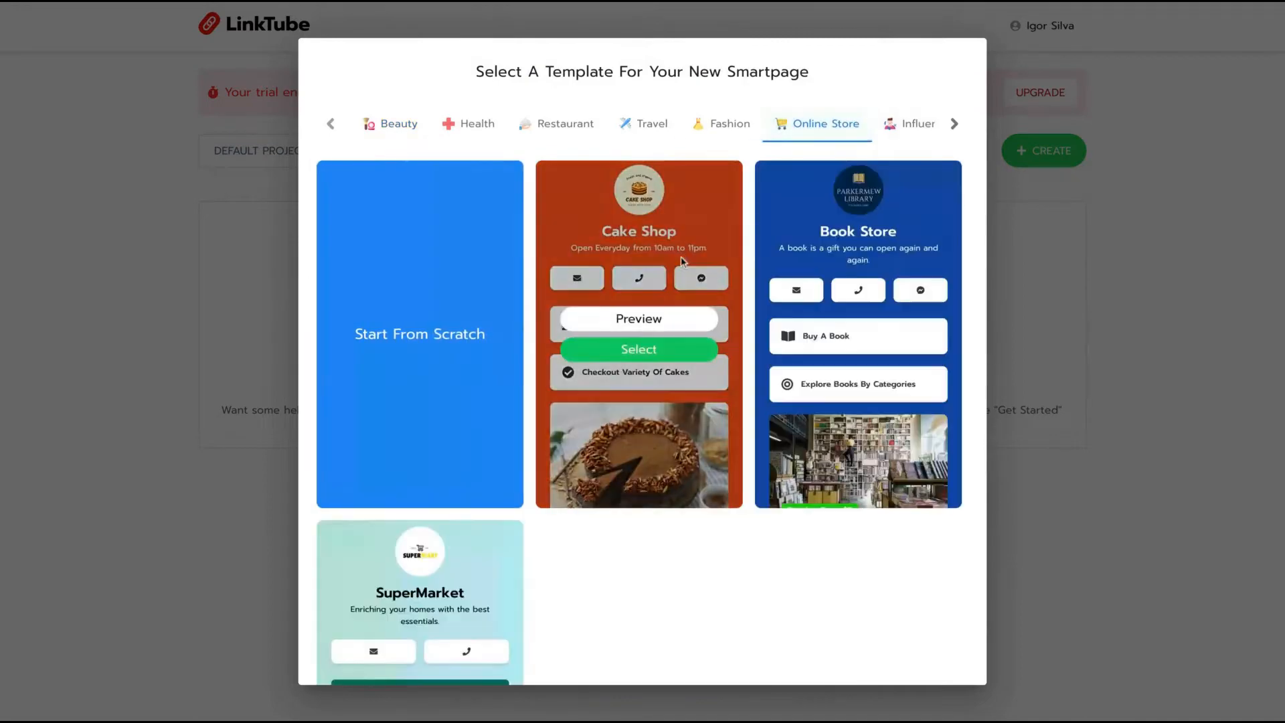
pyautogui.scroll(-1, 870, 321)
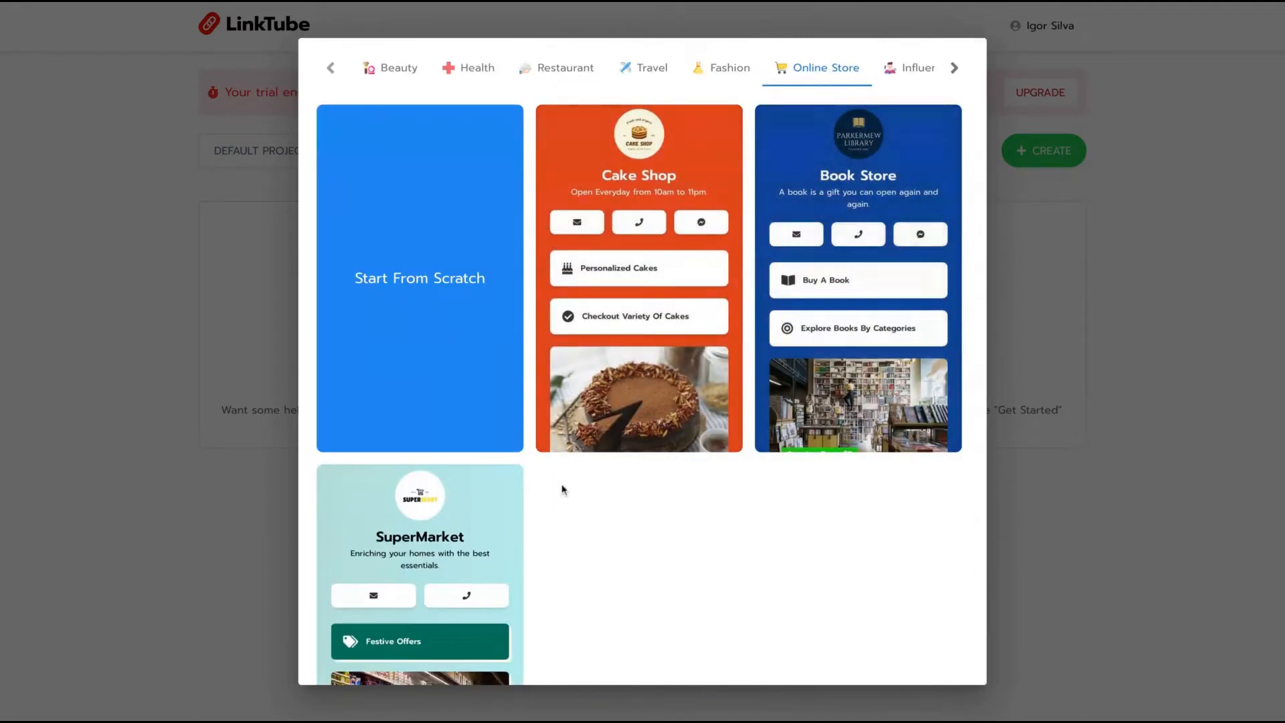
pyautogui.moveTo(428, 489)
pyautogui.scroll(-2, 422, 488)
pyautogui.scroll(3, 417, 486)
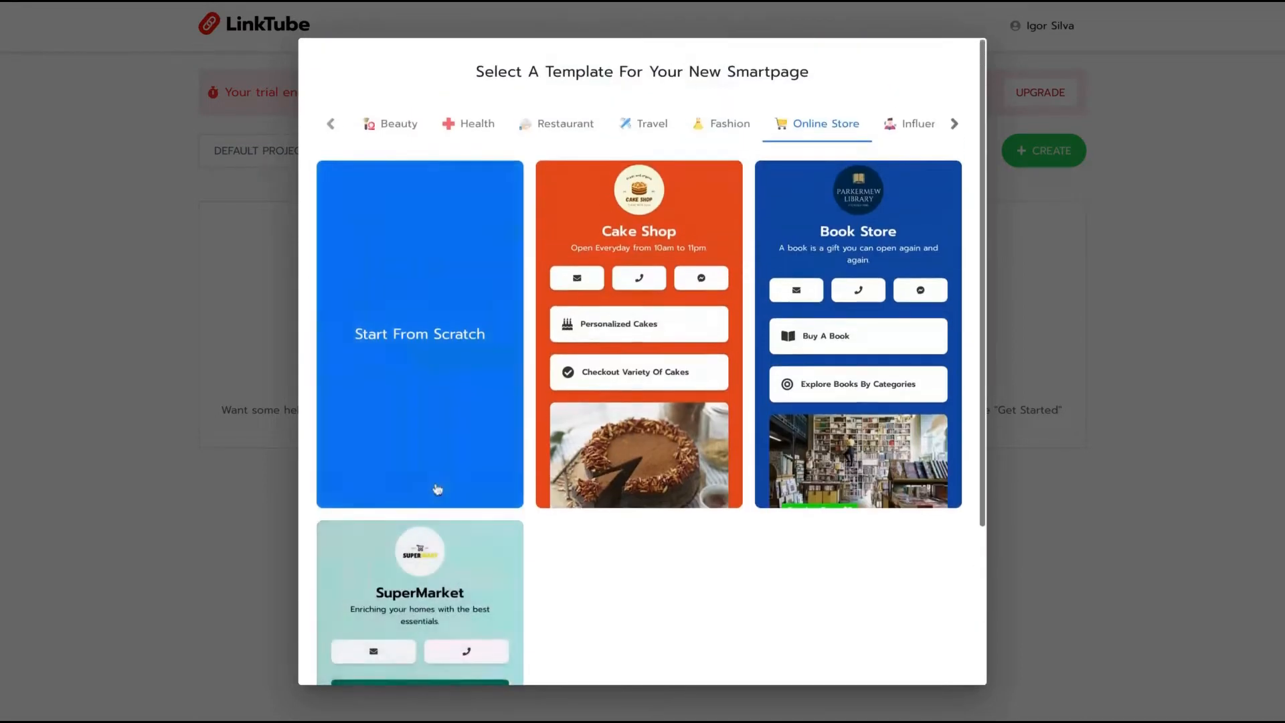
pyautogui.click(365, 130)
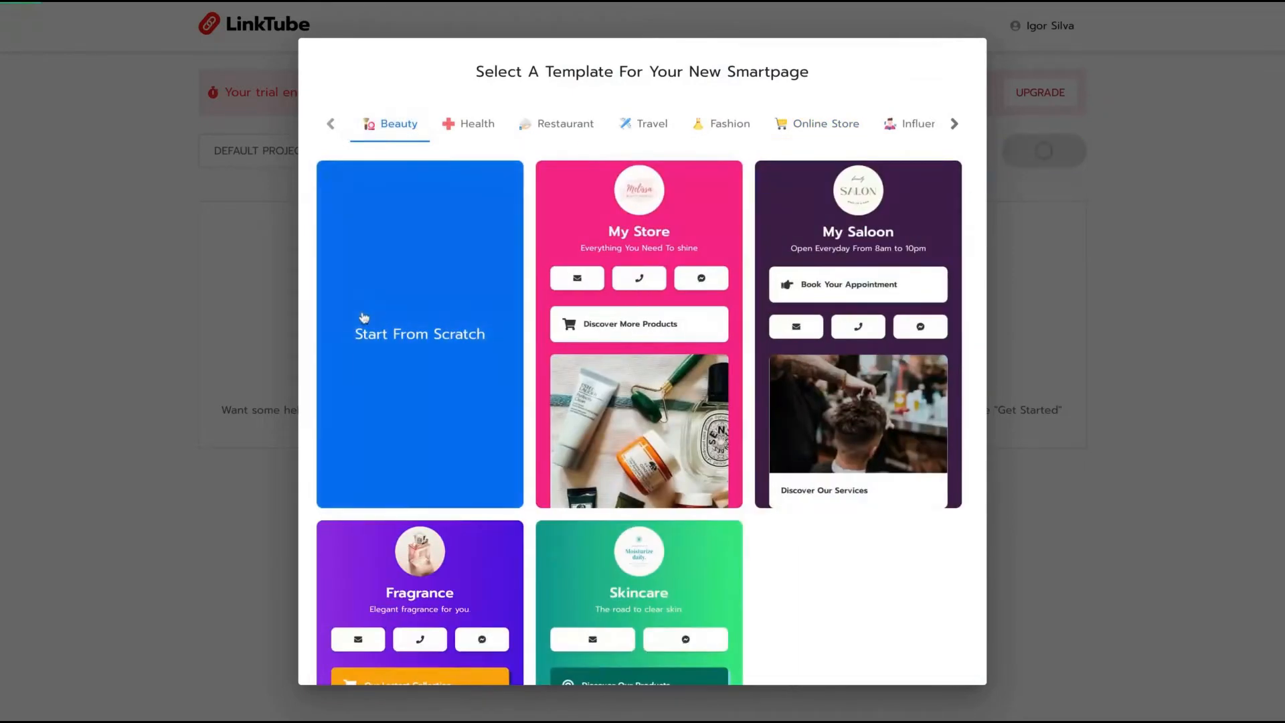
pyautogui.click(363, 317)
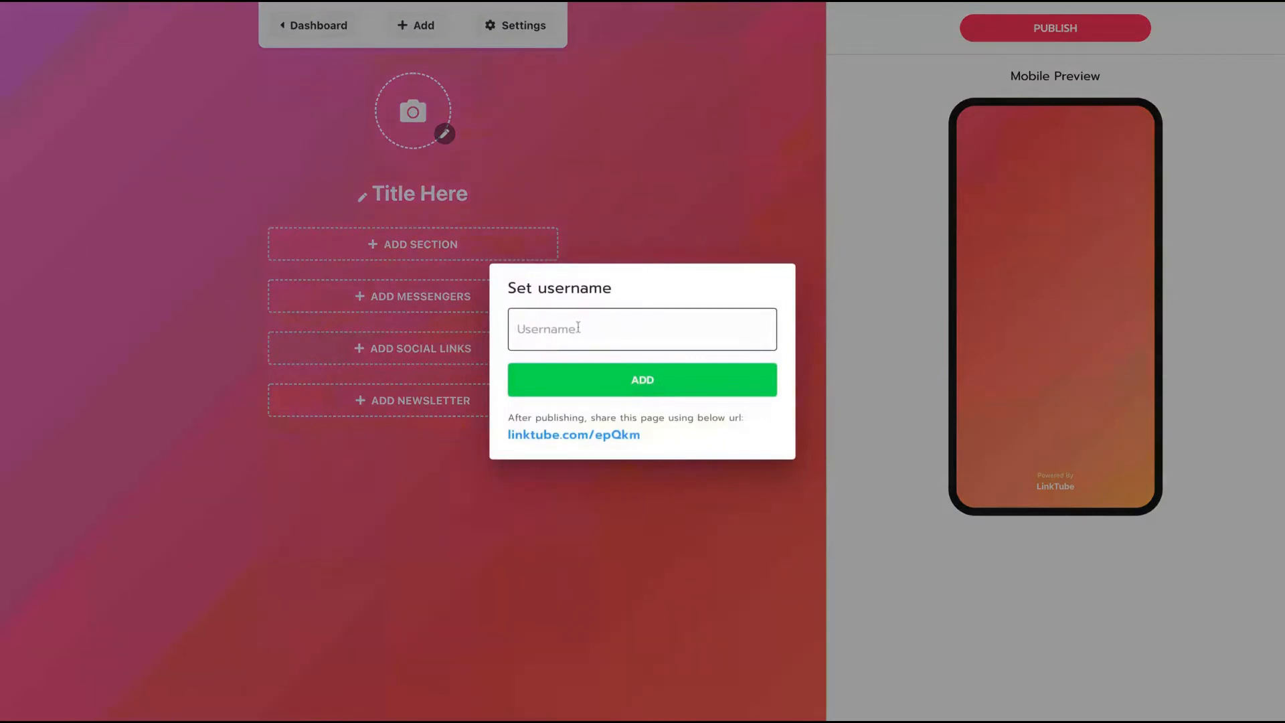
# Enter the page's username in the Username field and add it.
pyautogui.click(578, 328)
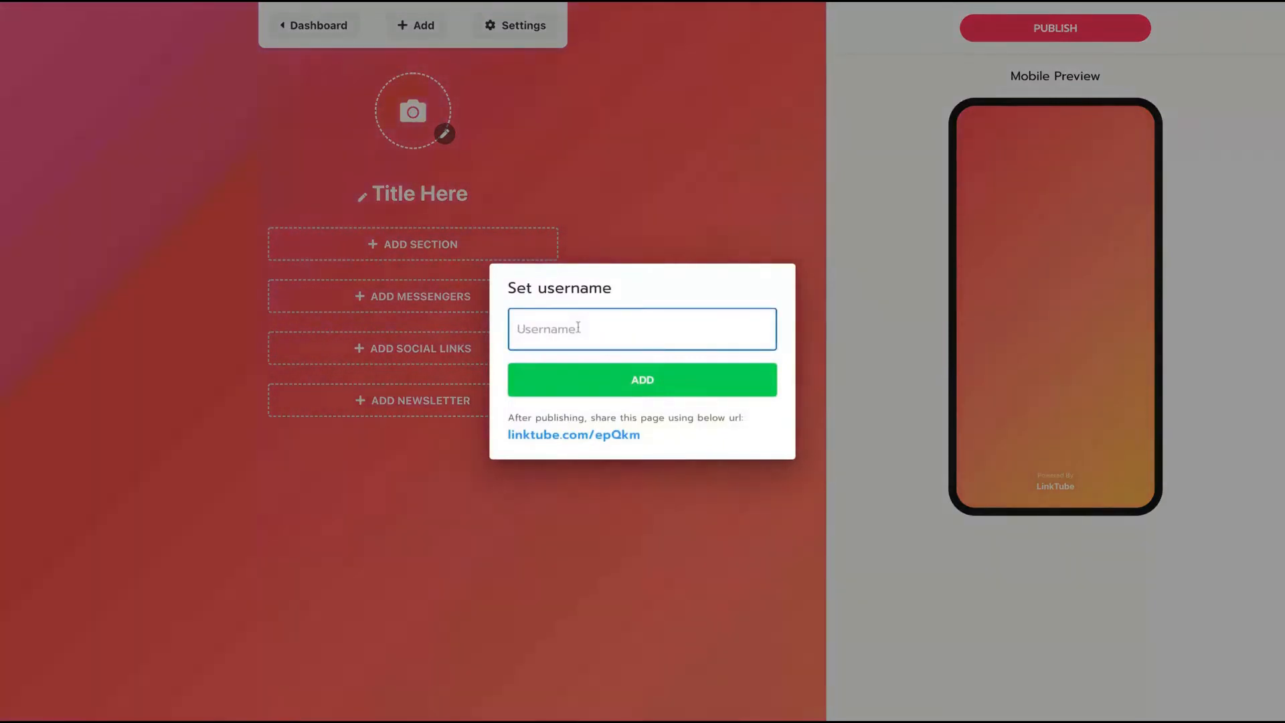
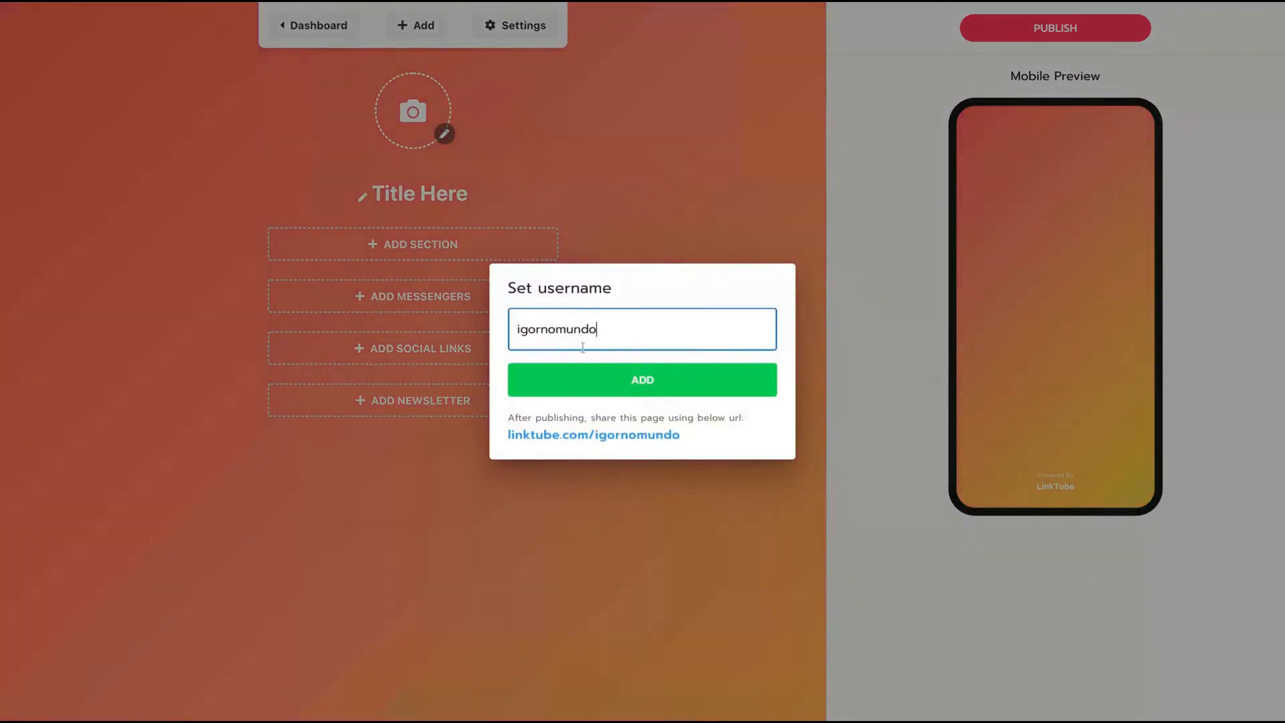
pyautogui.click(602, 388)
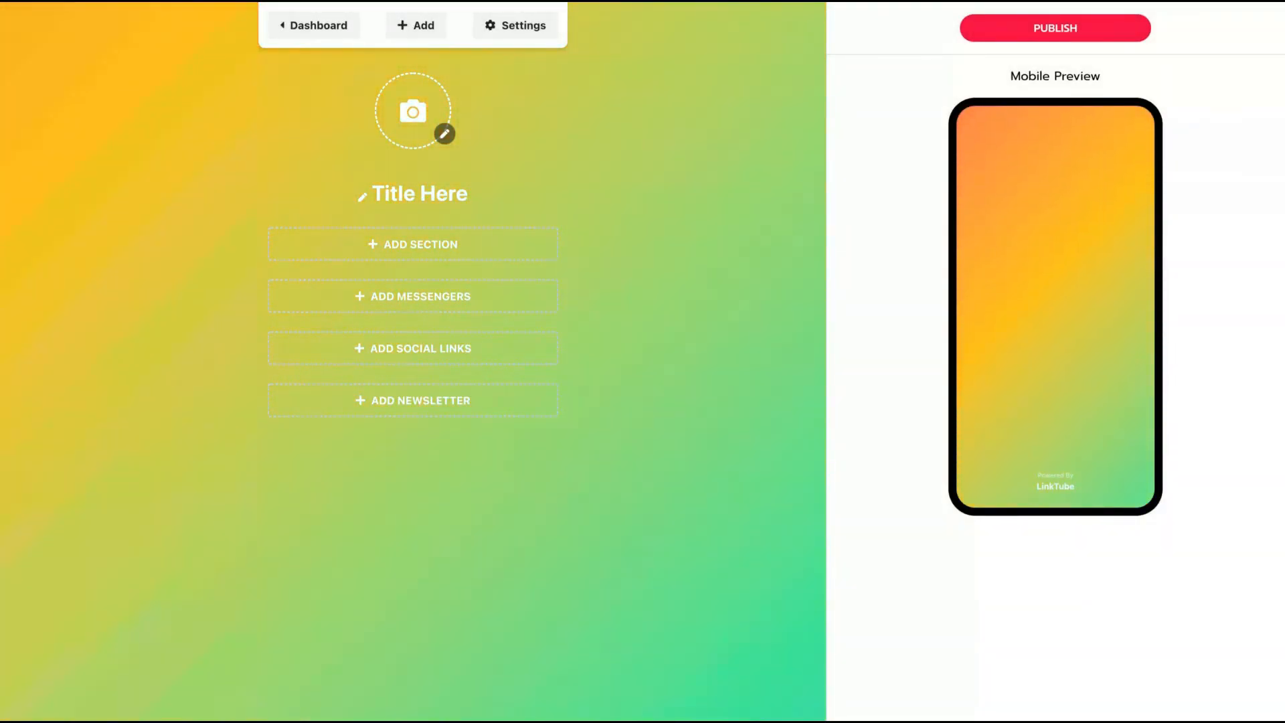
# In page settings, compare premium themes and settle on the purple one.
pyautogui.click(536, 35)
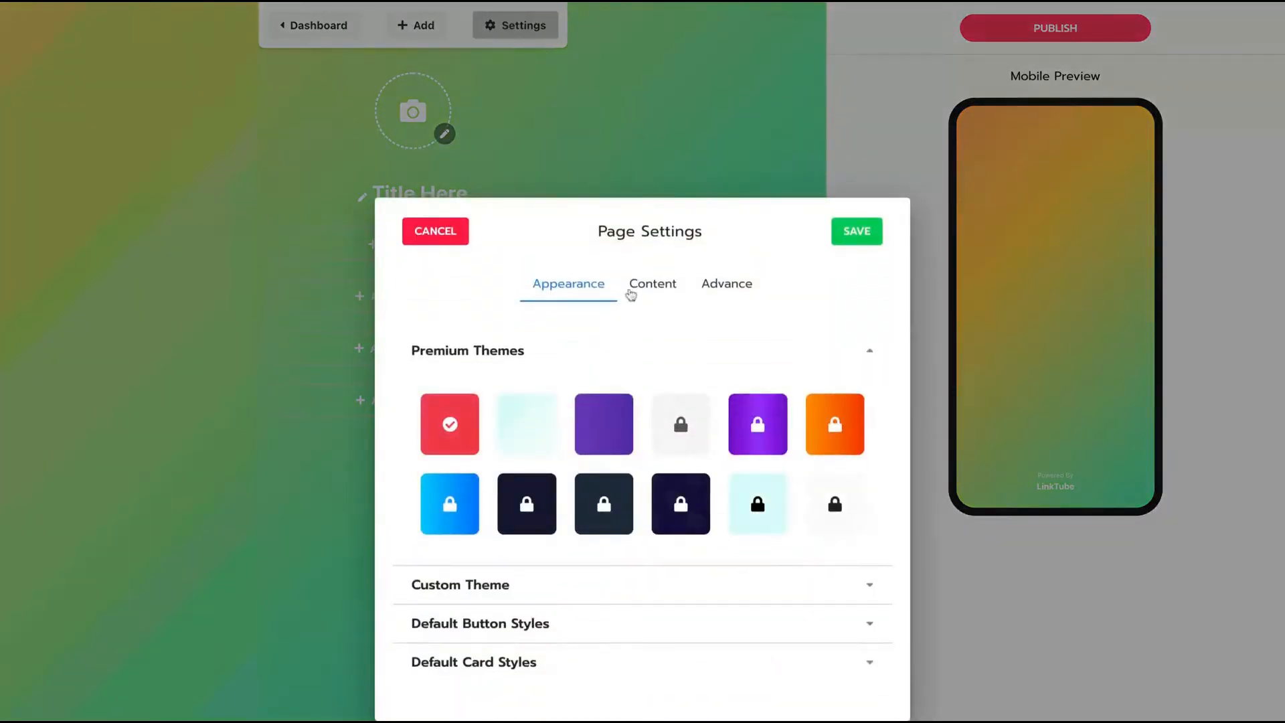
pyautogui.click(587, 442)
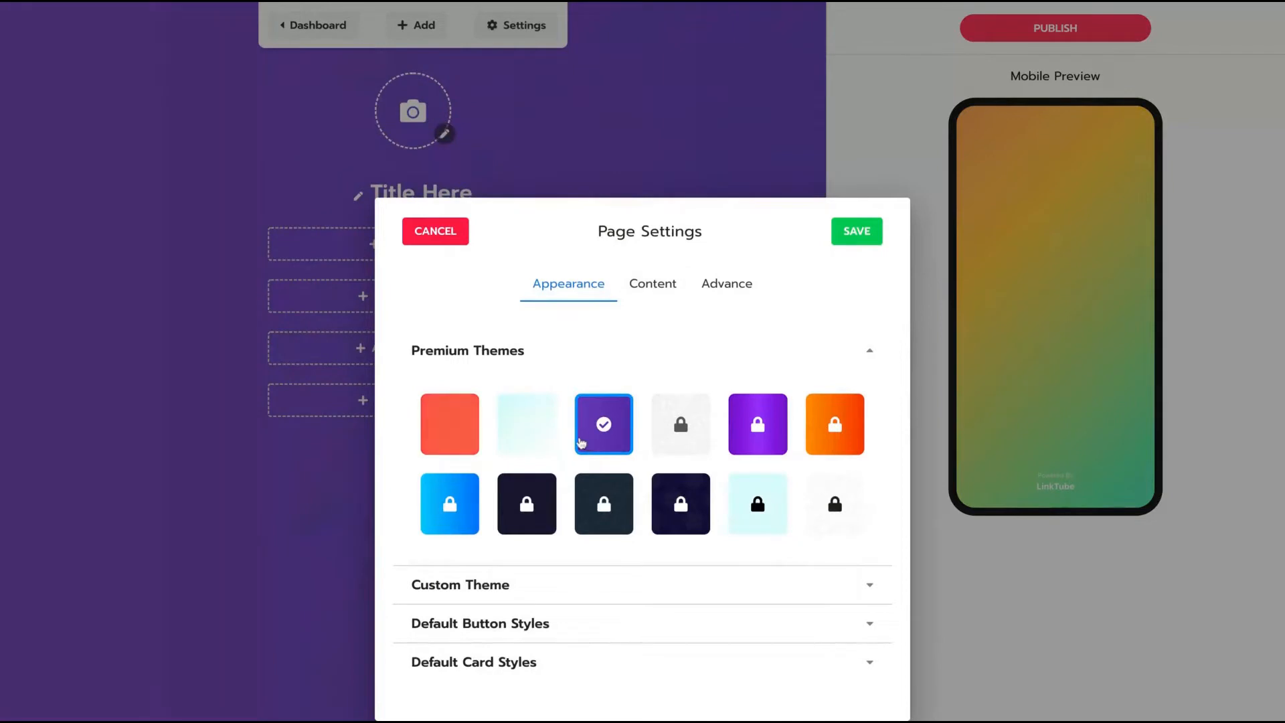
pyautogui.click(449, 426)
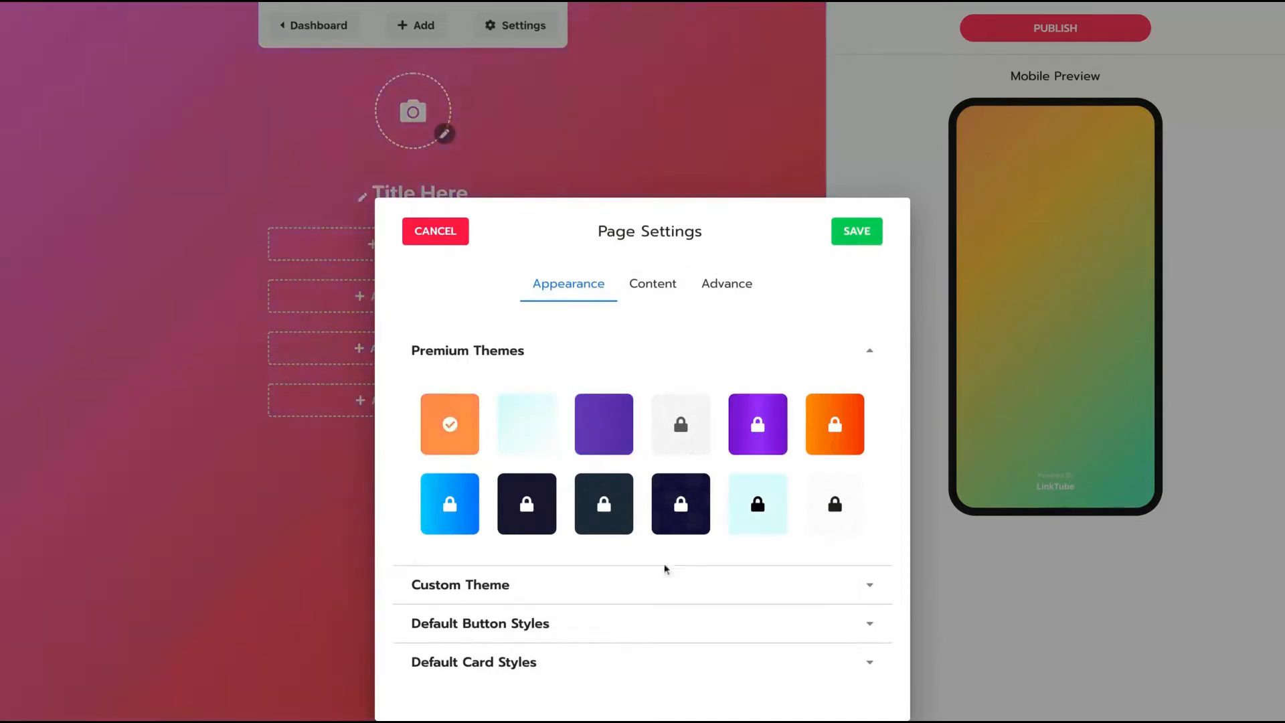
pyautogui.click(614, 429)
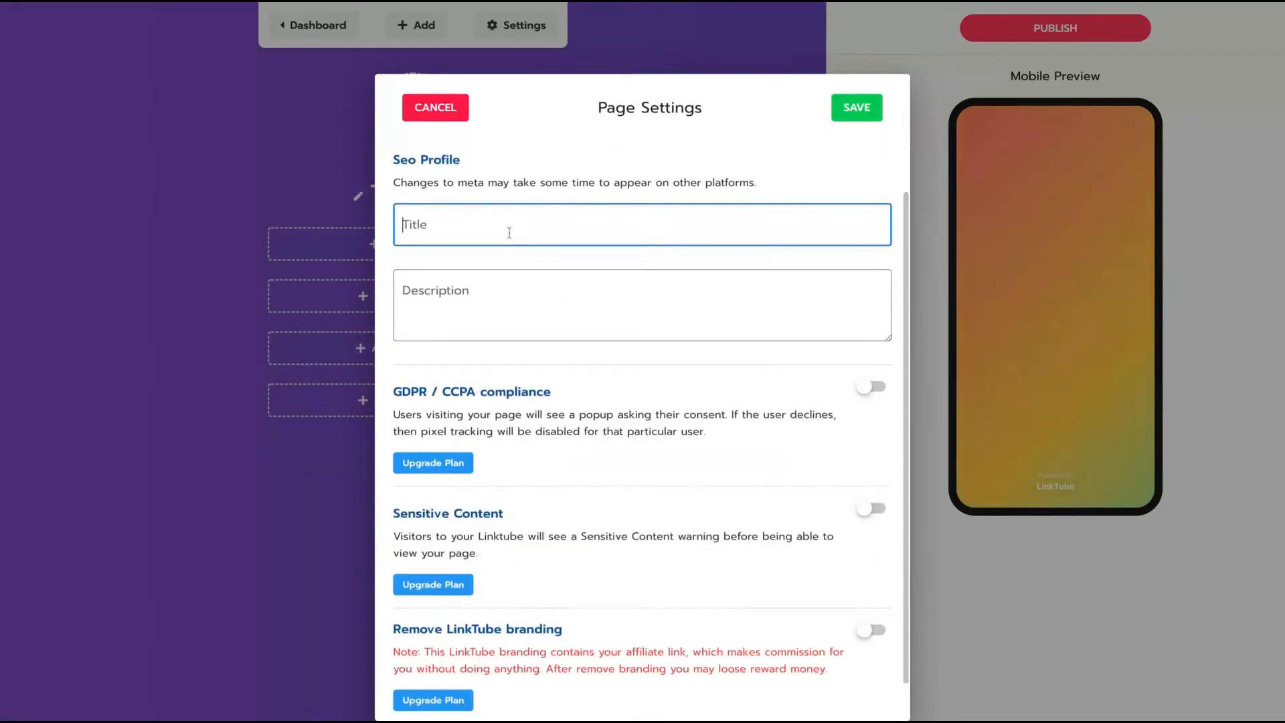
pyautogui.write('Title')
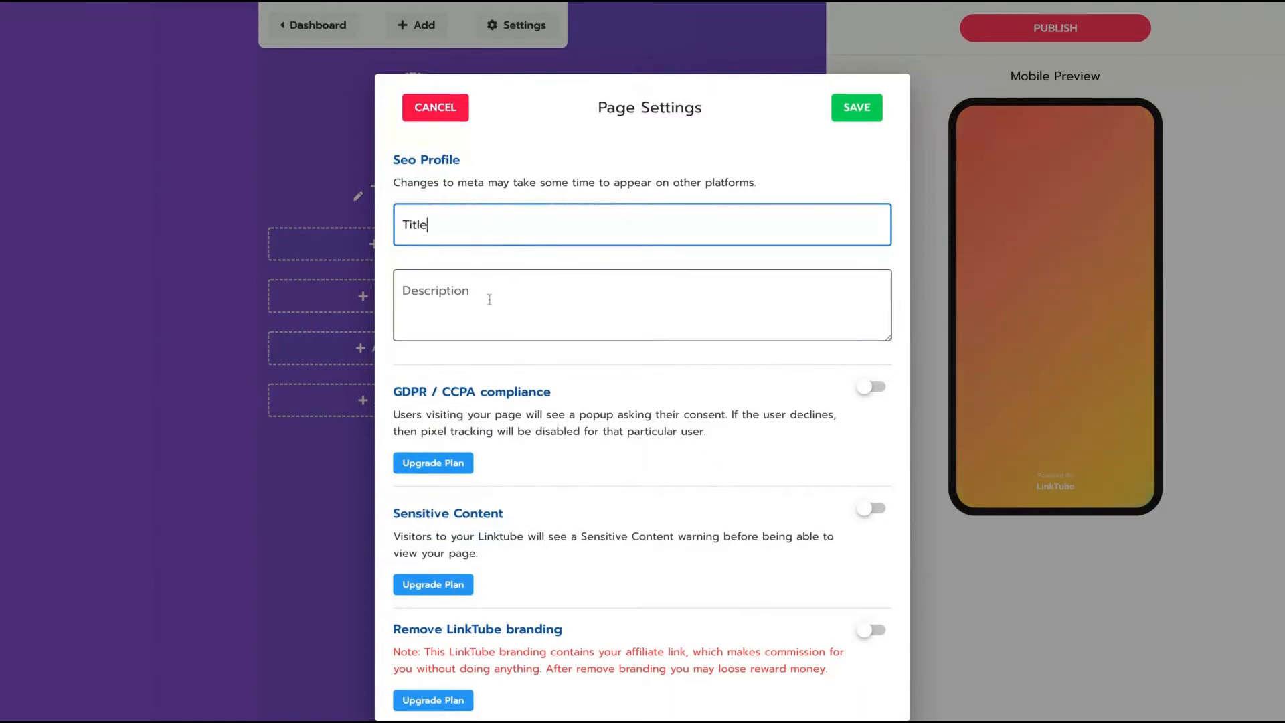
pyautogui.click(488, 297)
# Review the Content and Advance settings, dismiss the not-published warning, and cancel.
pyautogui.scroll(1, 638, 402)
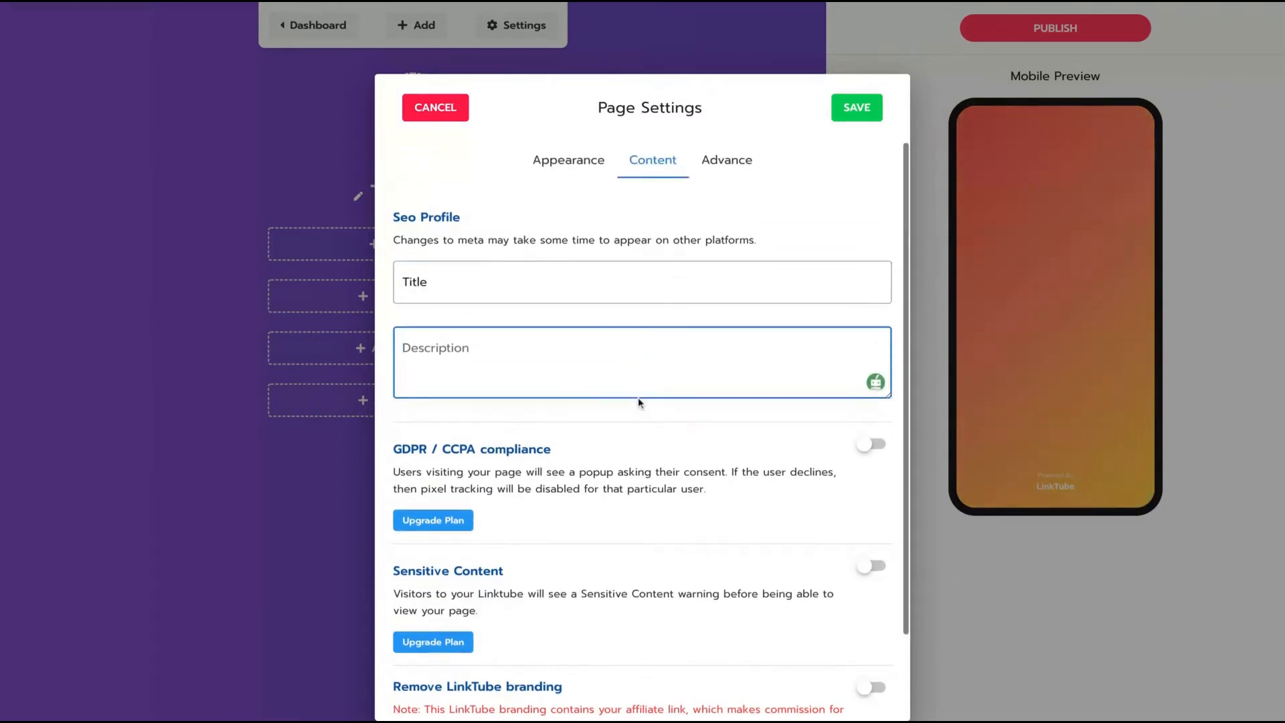
pyautogui.scroll(-2, 604, 465)
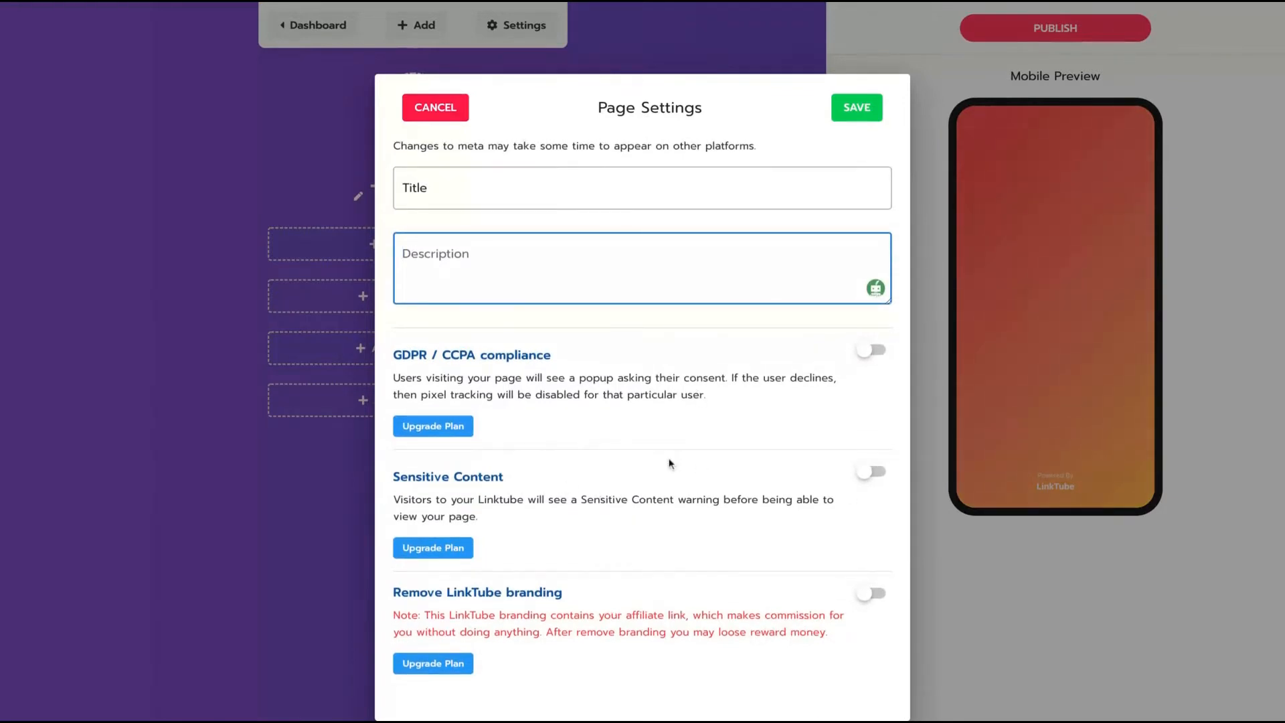
pyautogui.scroll(2, 669, 461)
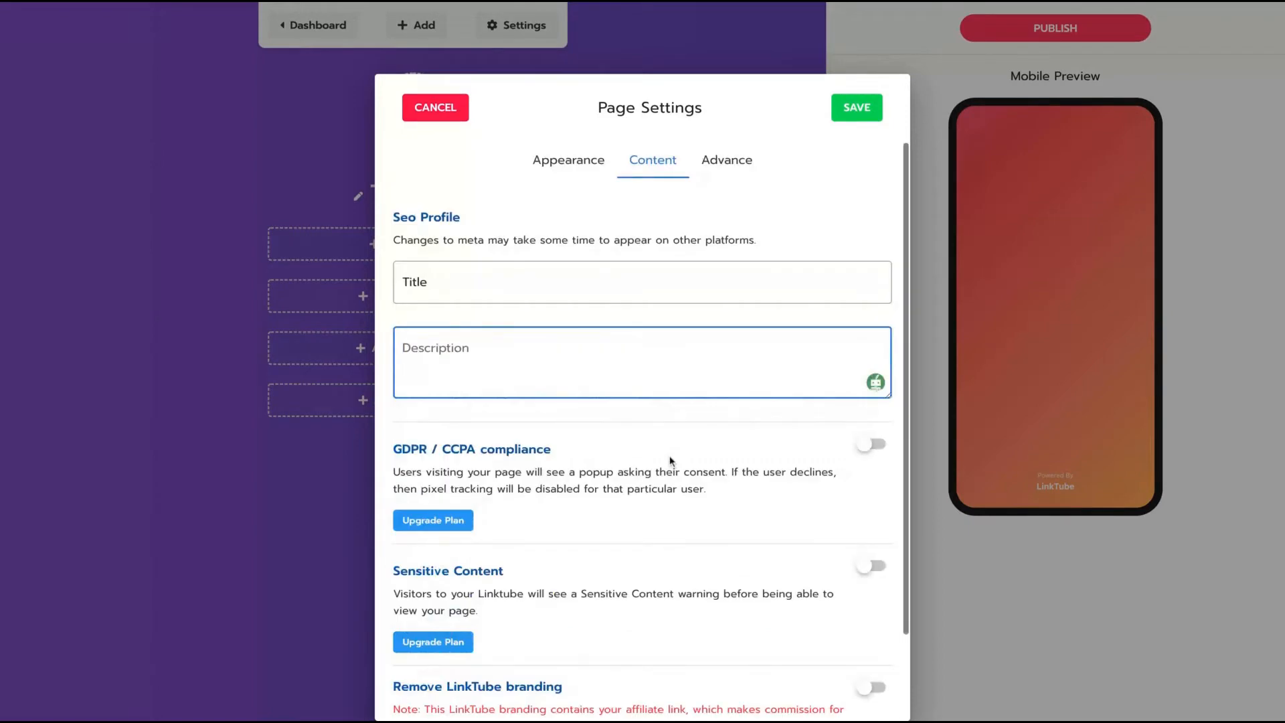
pyautogui.click(736, 172)
pyautogui.click(490, 553)
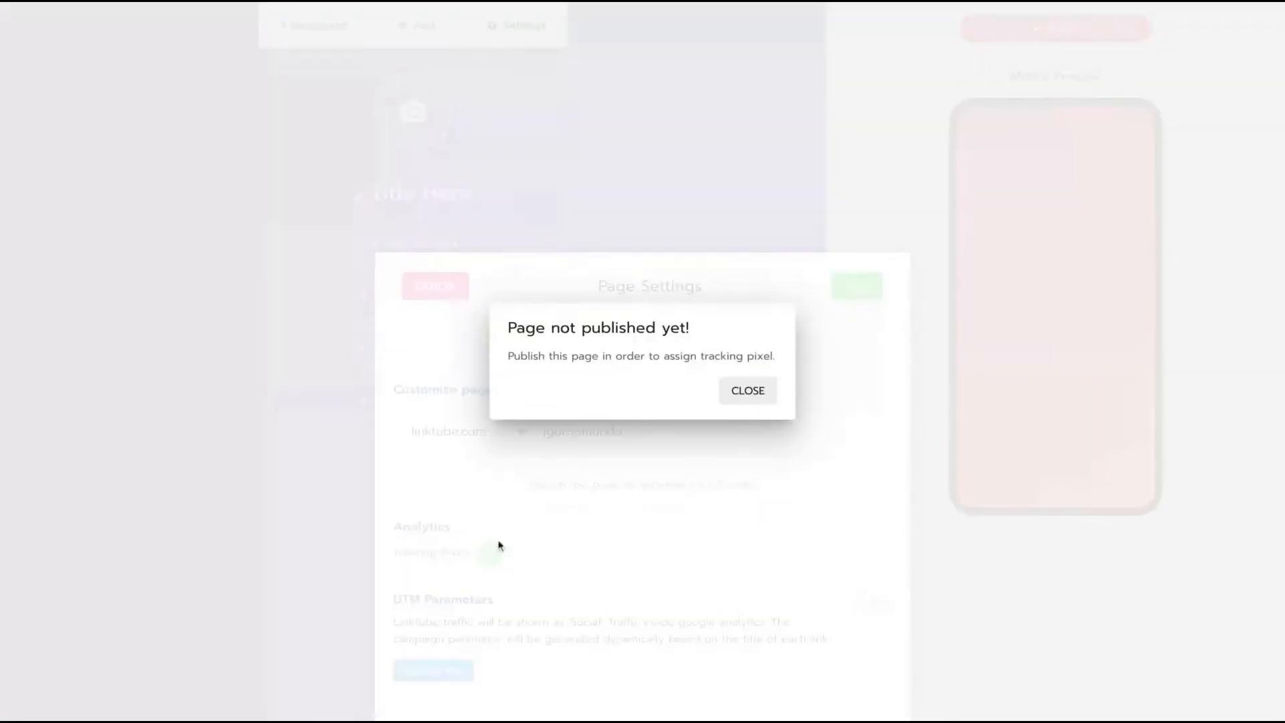
pyautogui.click(734, 397)
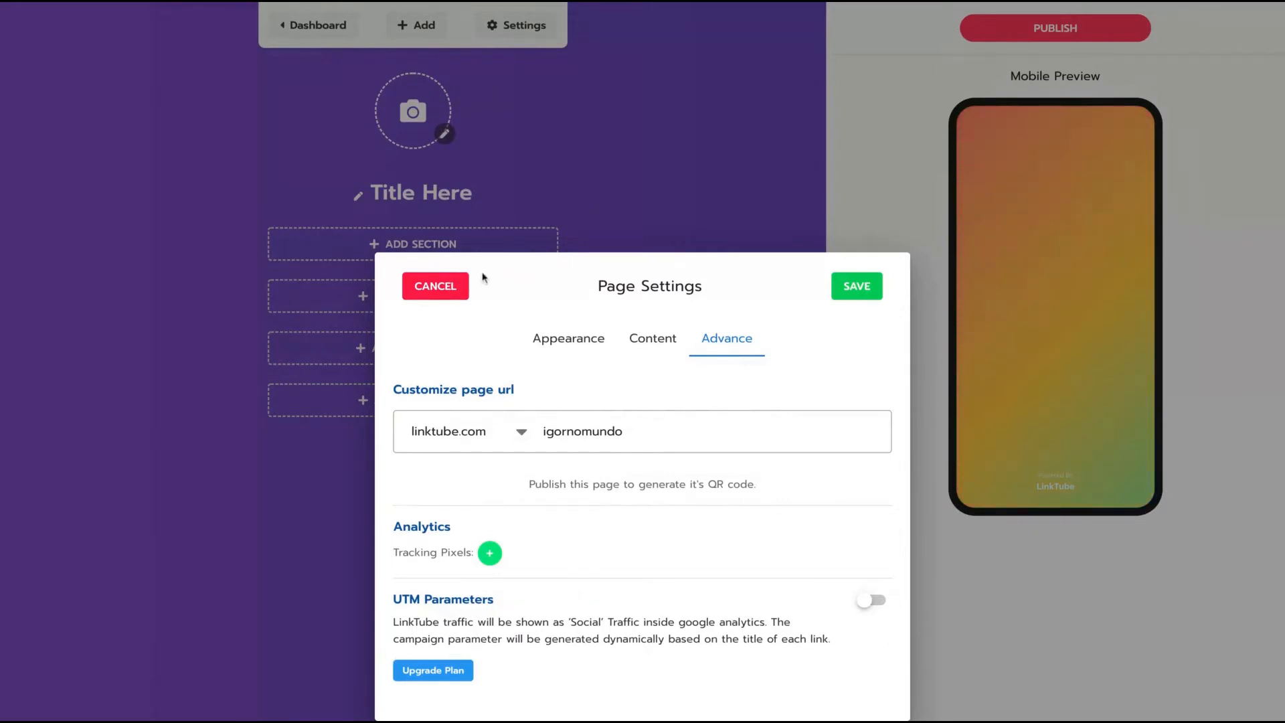
pyautogui.click(457, 286)
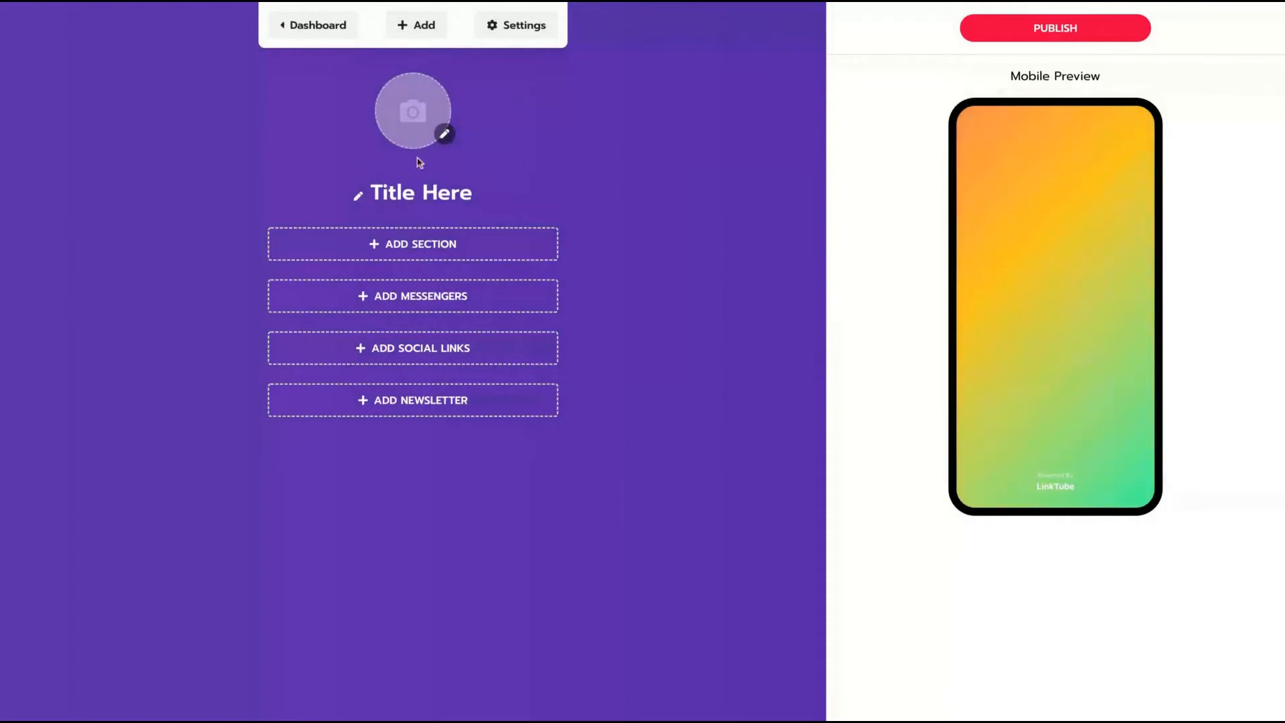
# Upload a cartoon image as the page's avatar.
pyautogui.click(443, 133)
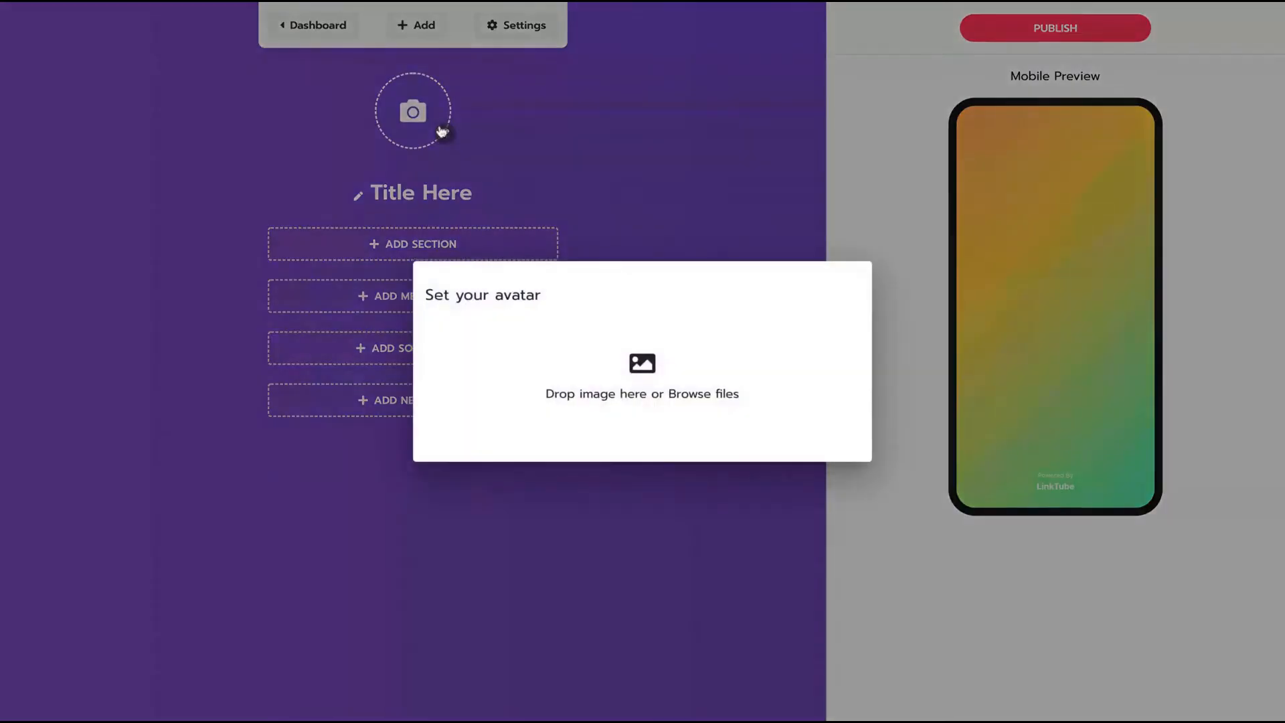
pyautogui.click(628, 358)
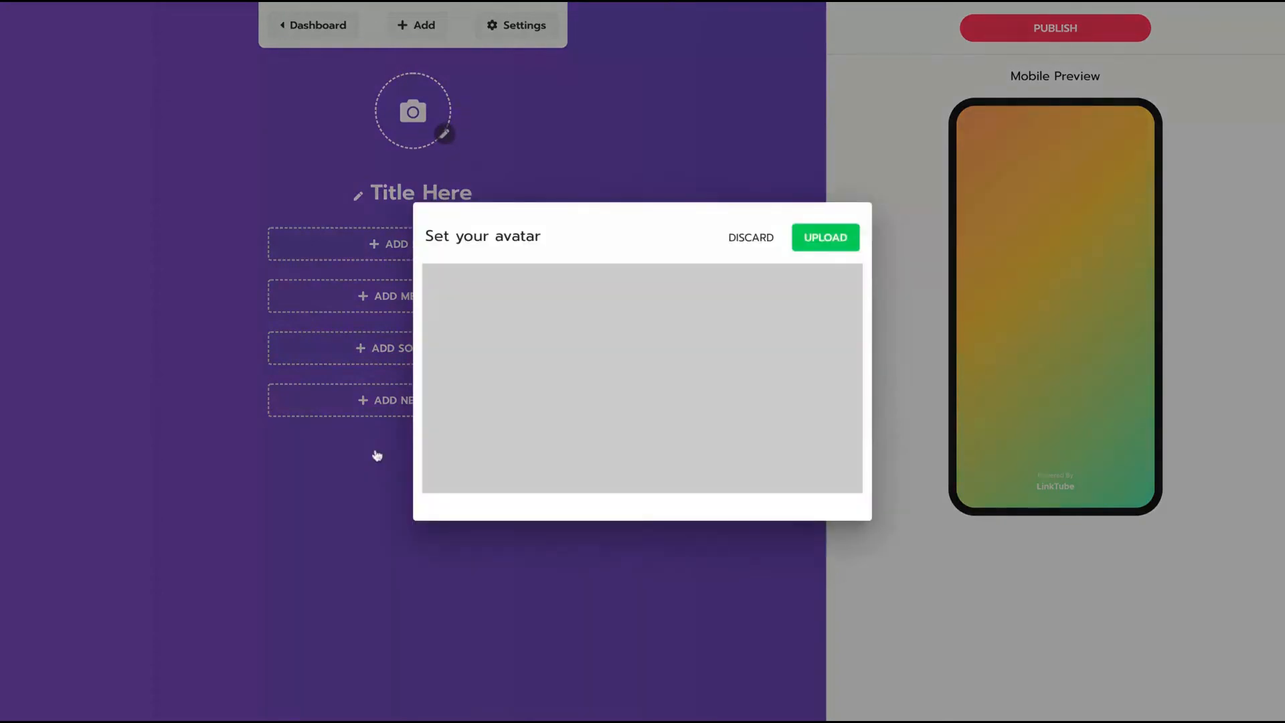
pyautogui.click(818, 246)
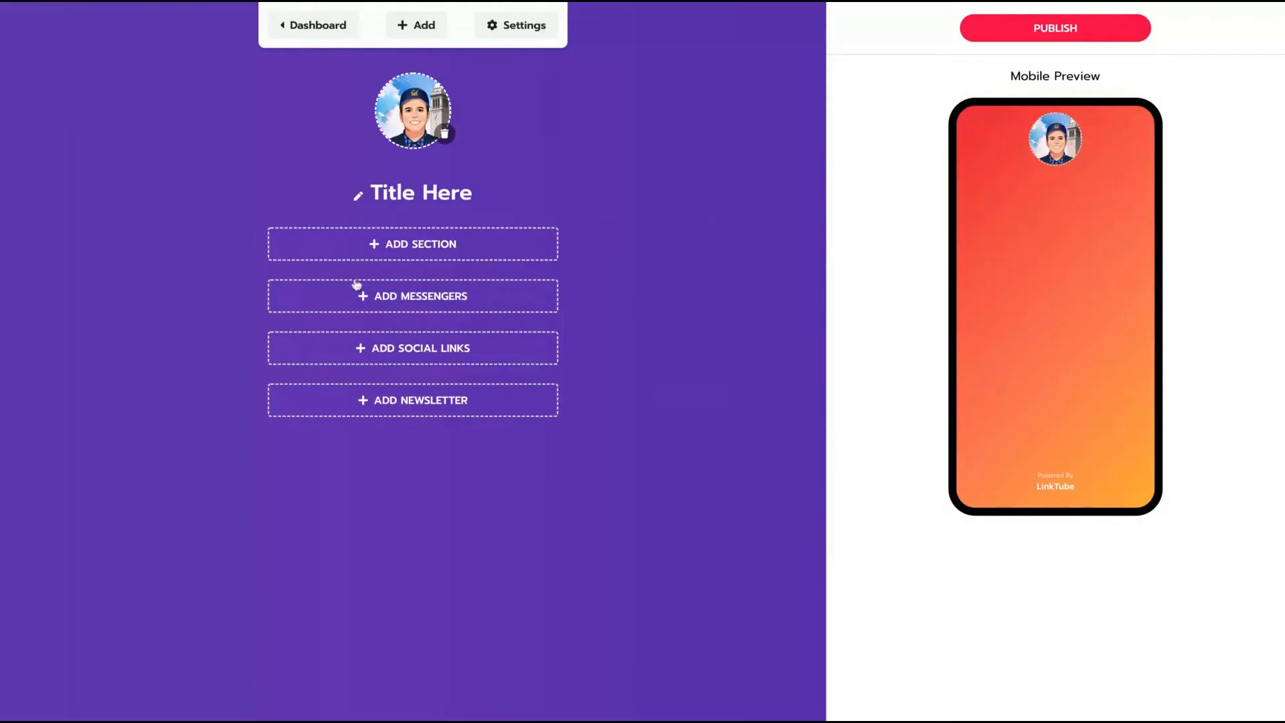
pyautogui.click(421, 258)
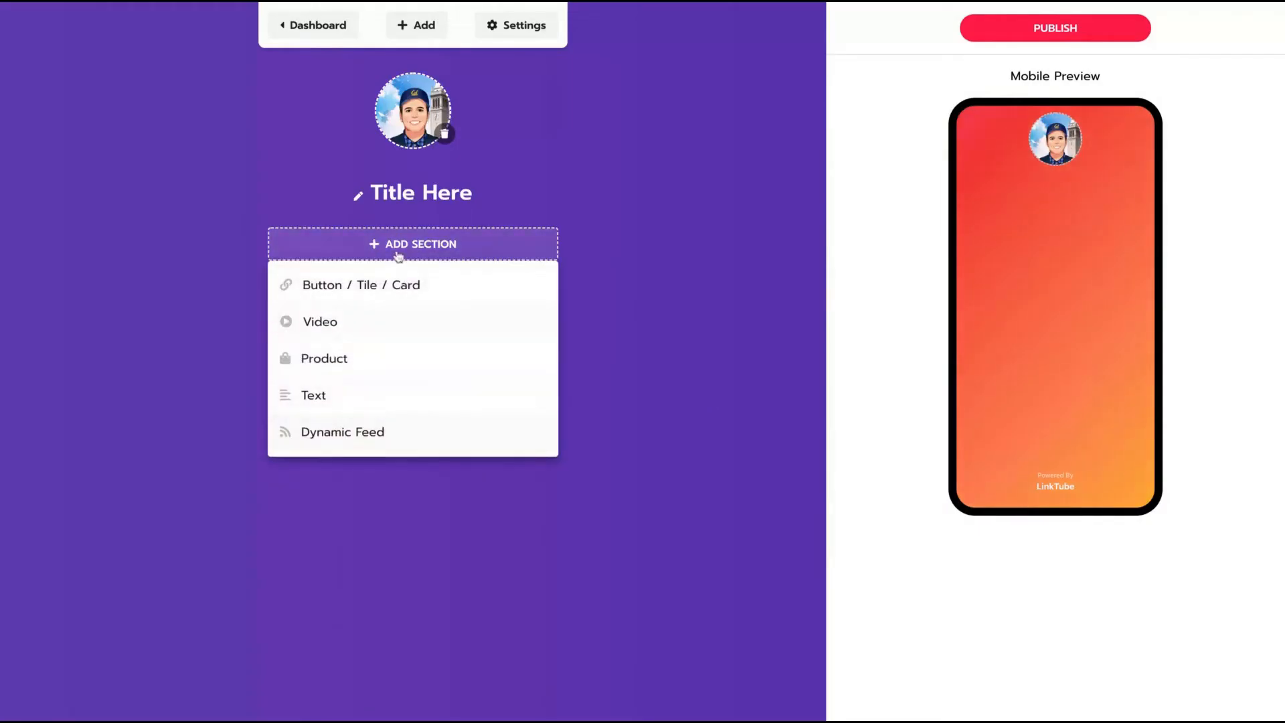
pyautogui.click(684, 261)
pyautogui.click(488, 301)
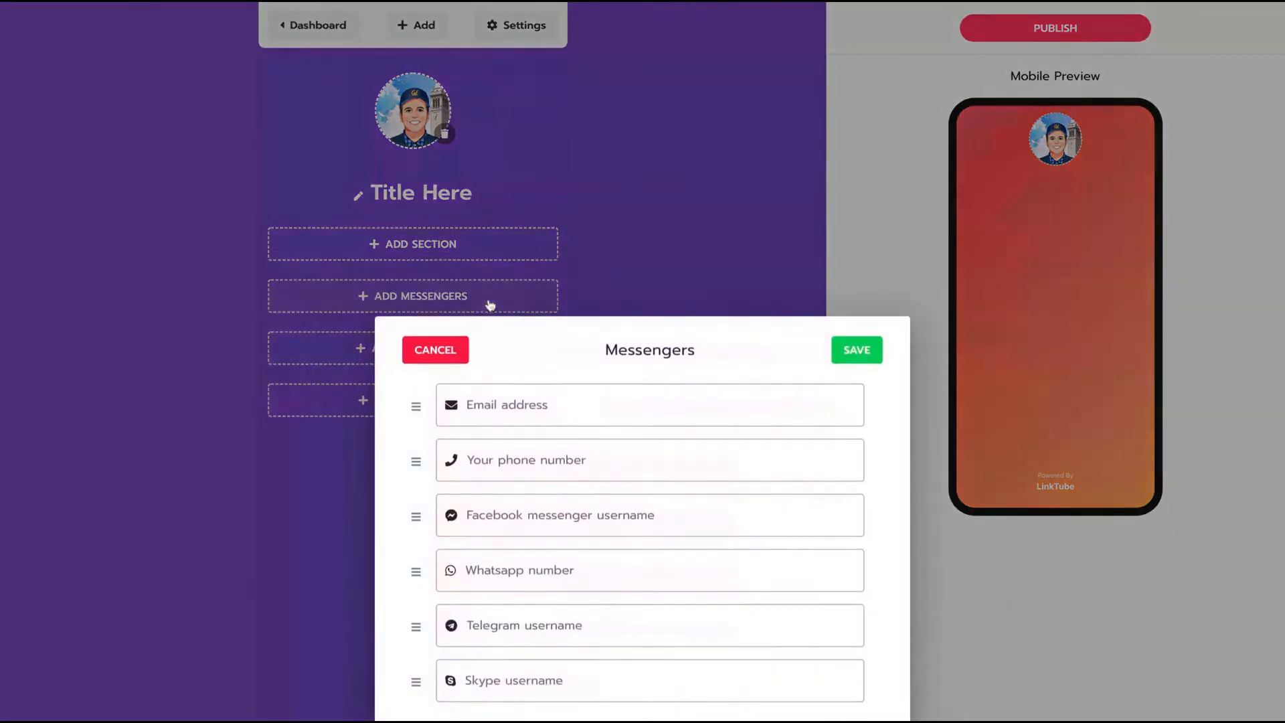
pyautogui.click(638, 247)
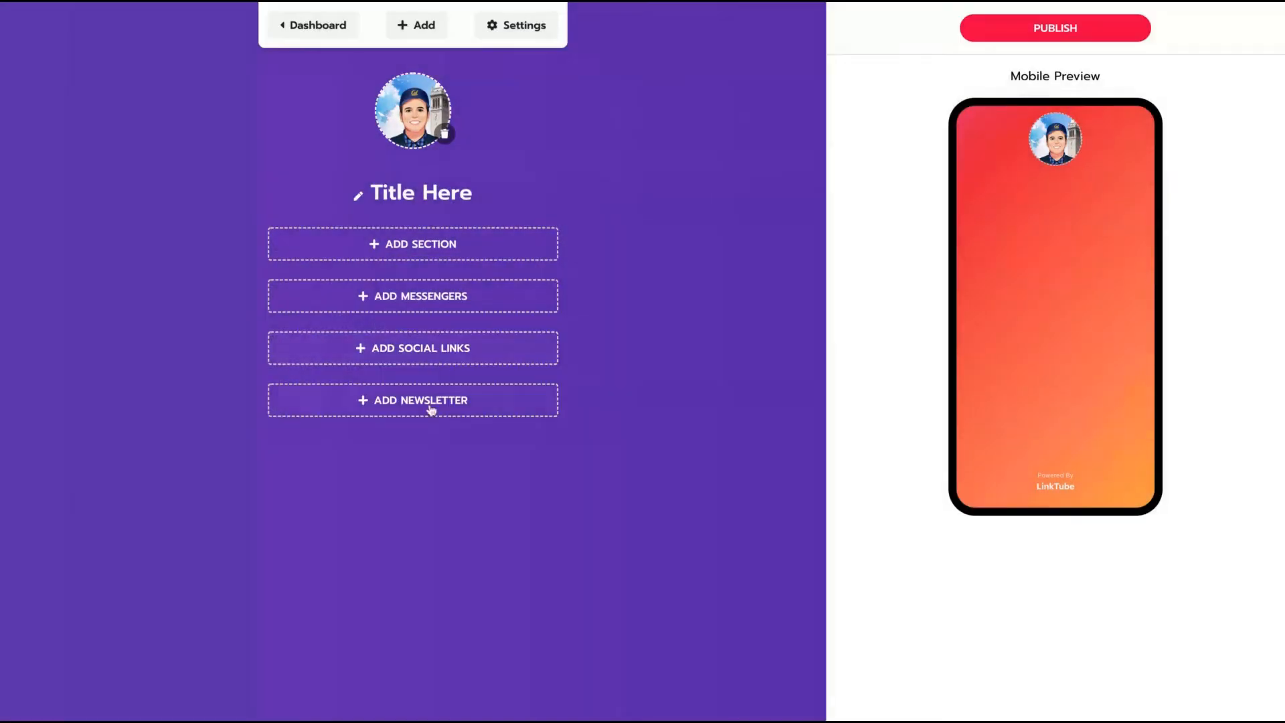
pyautogui.click(430, 408)
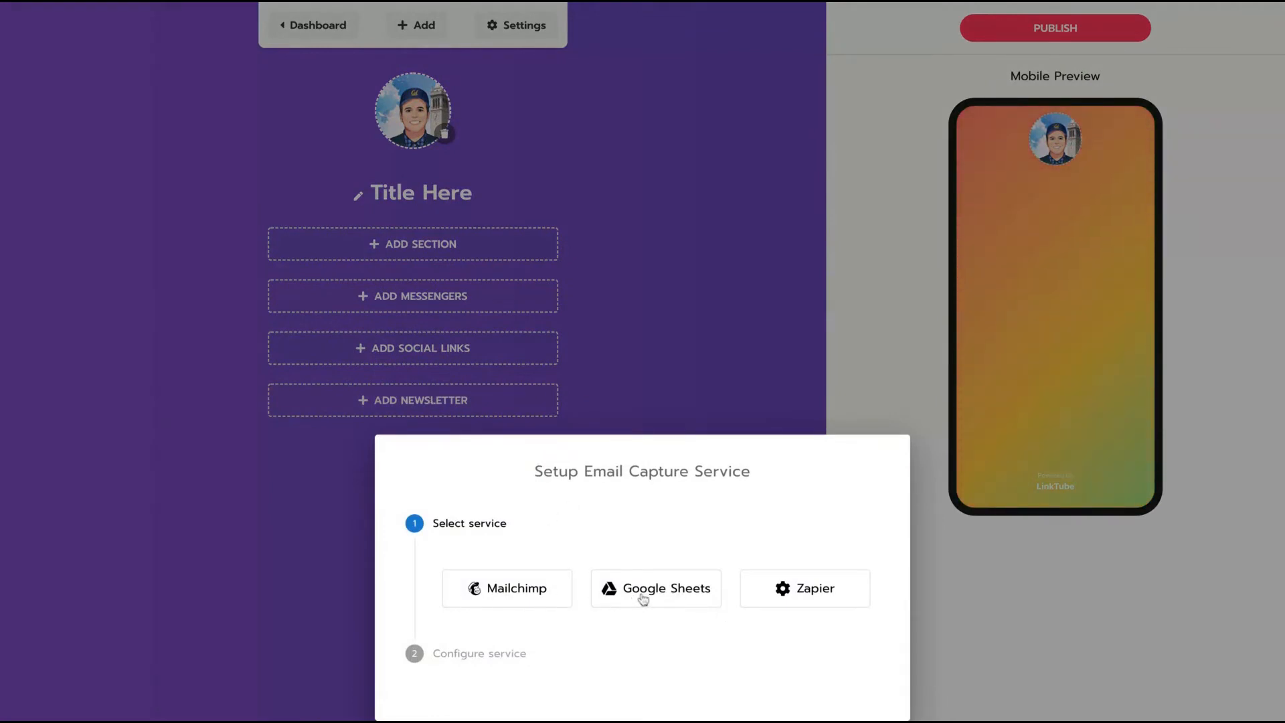
pyautogui.click(680, 596)
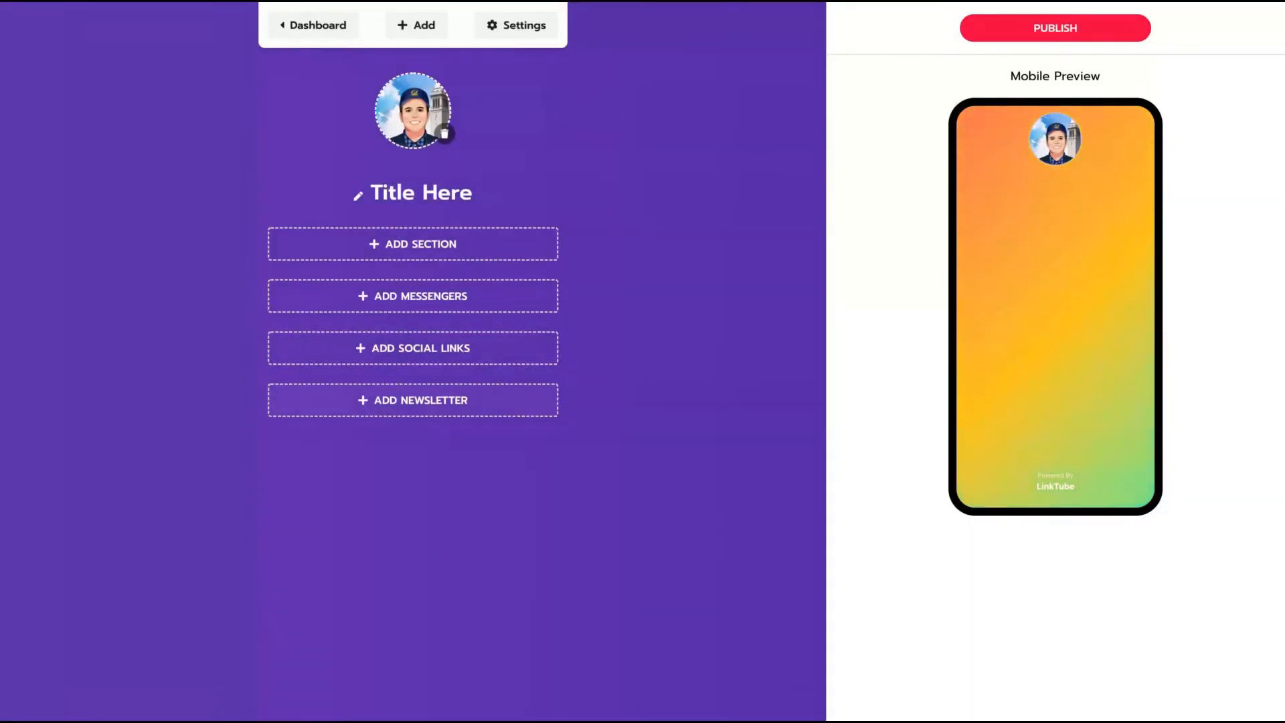
pyautogui.click(462, 297)
# Add email, phone and Facebook Messenger contact buttons with the owner's contact details.
pyautogui.click(576, 399)
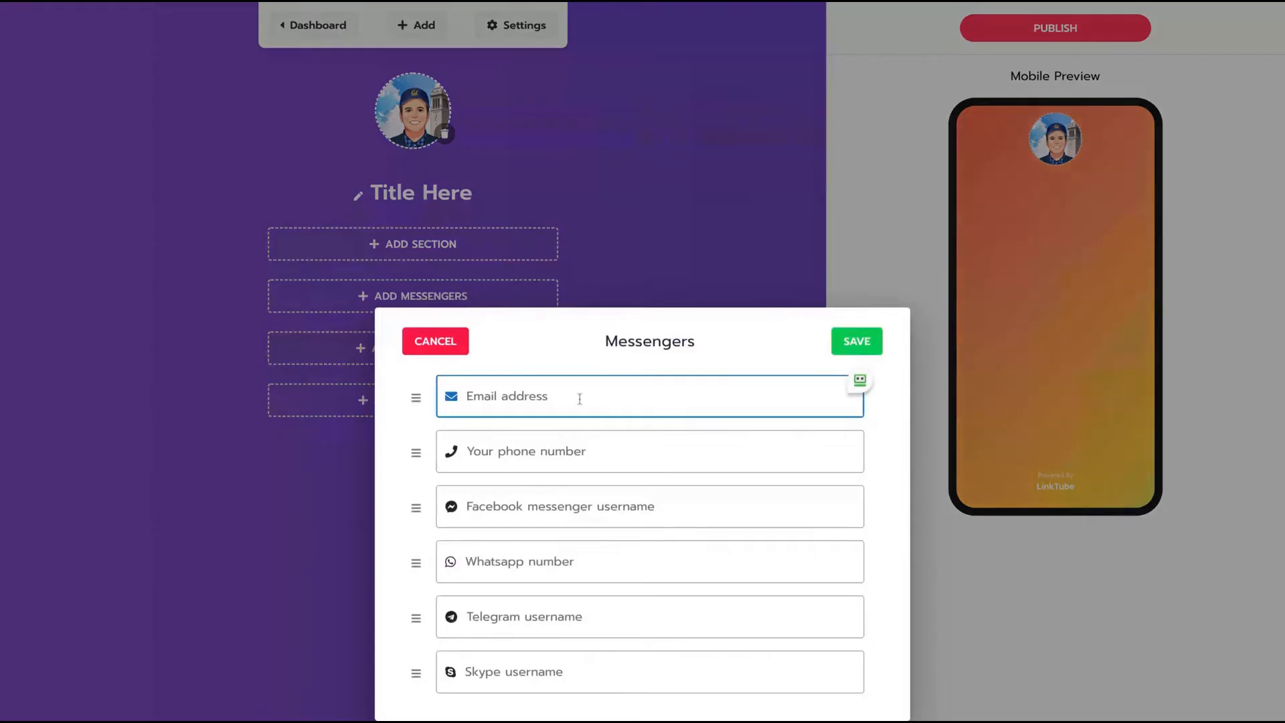
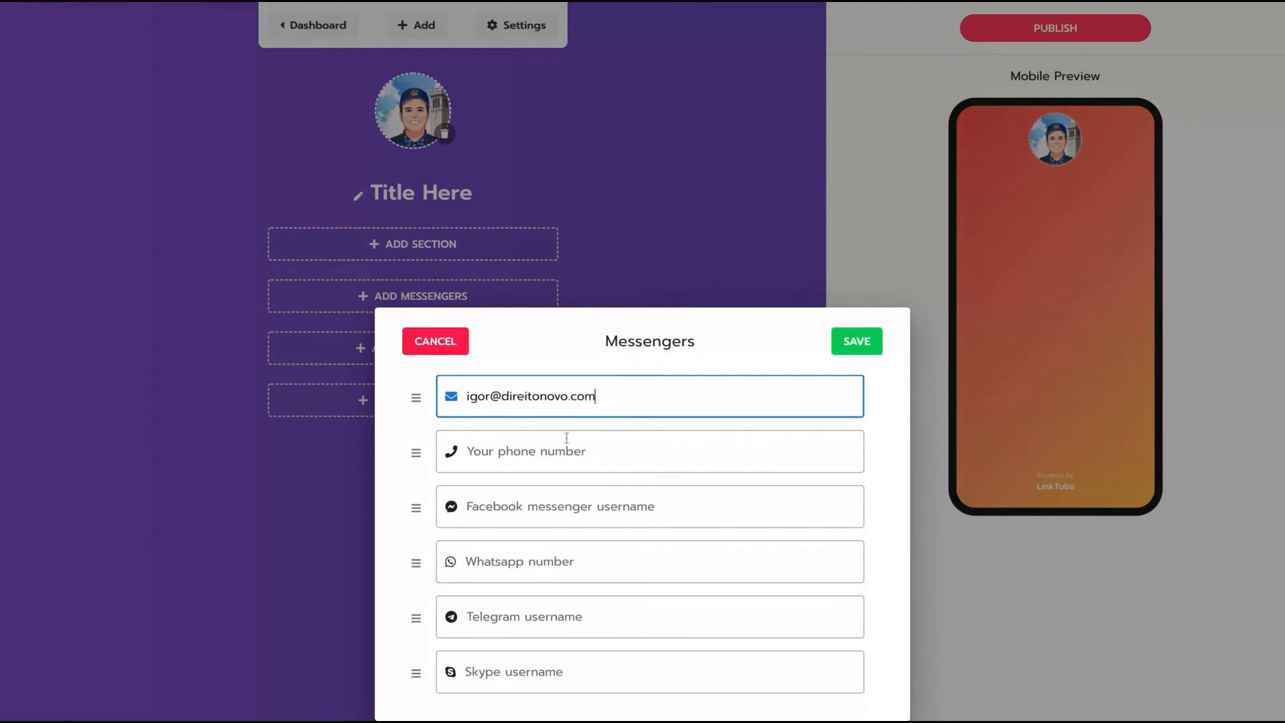
pyautogui.click(567, 437)
pyautogui.click(579, 508)
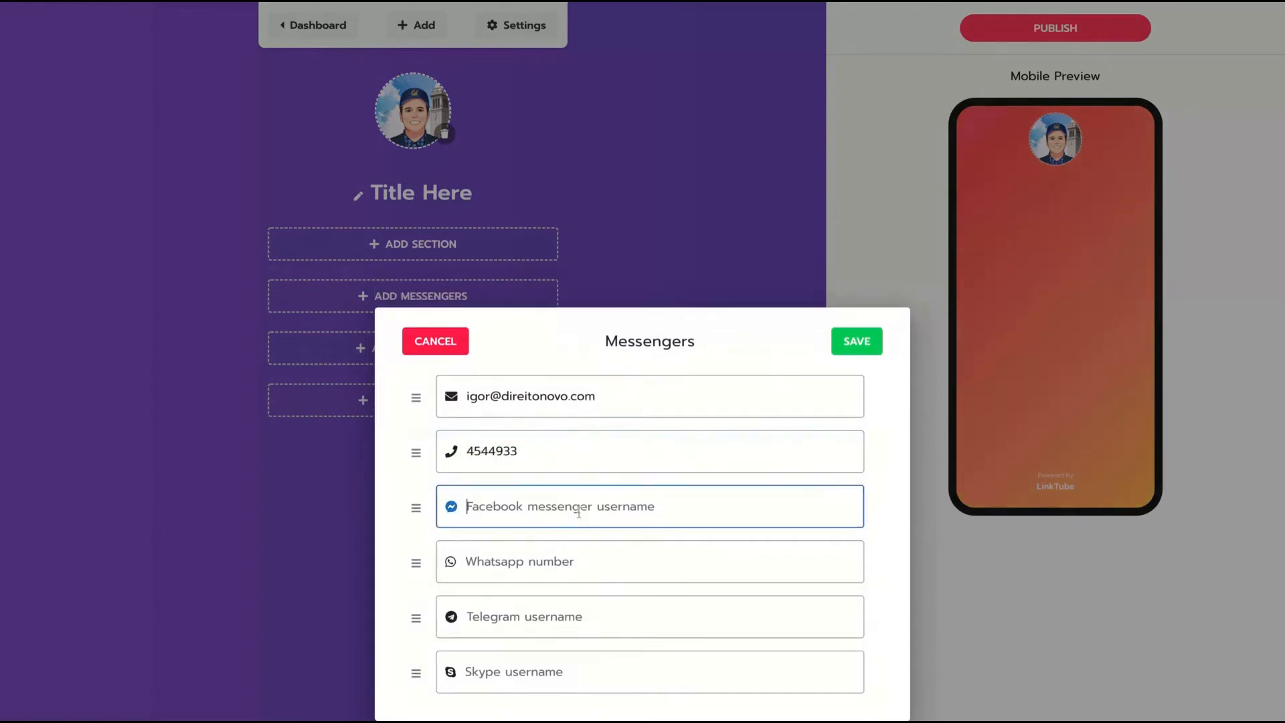
pyautogui.write('igornomundo')
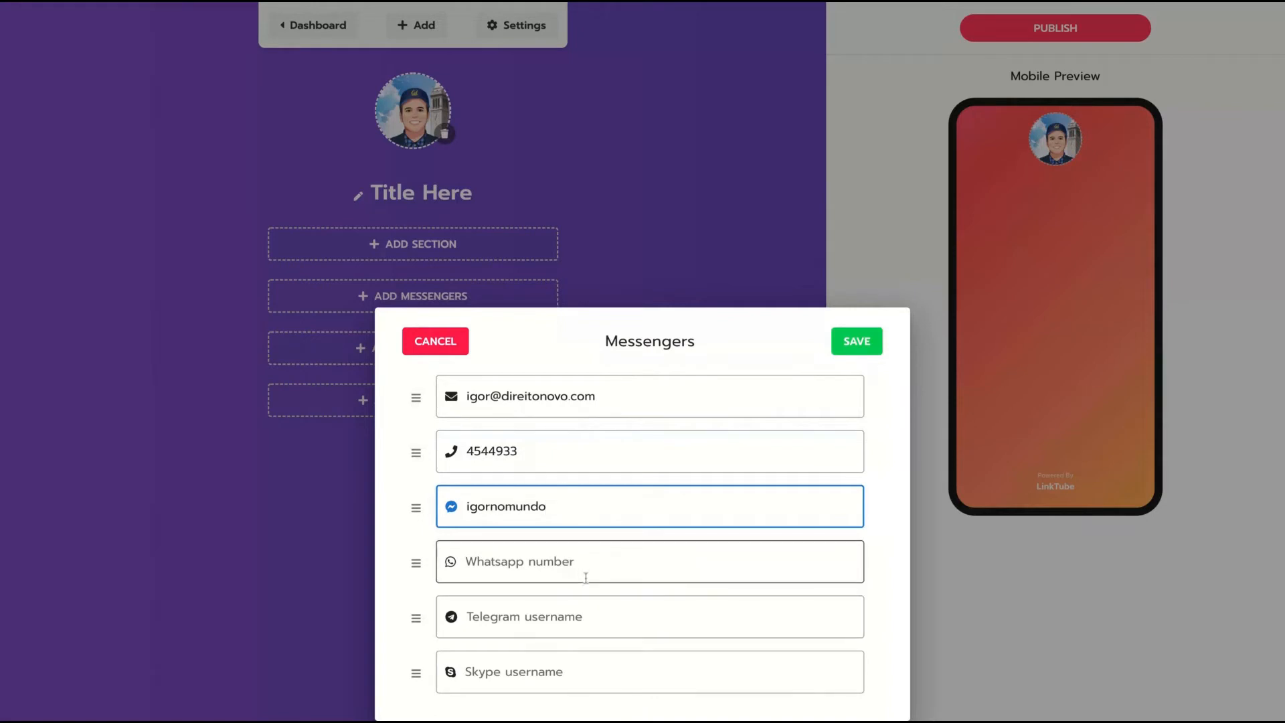
pyautogui.click(879, 343)
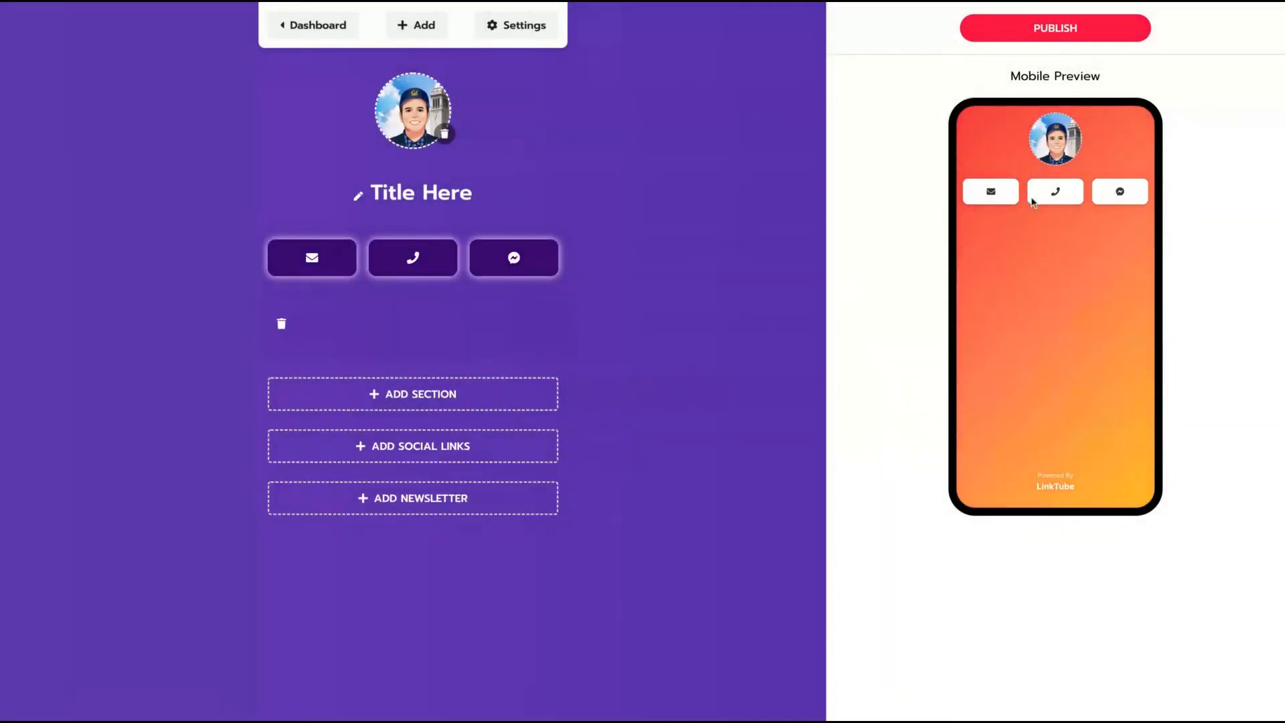
# Add Twitter, Instagram and YouTube social links using the owner's username.
pyautogui.click(430, 443)
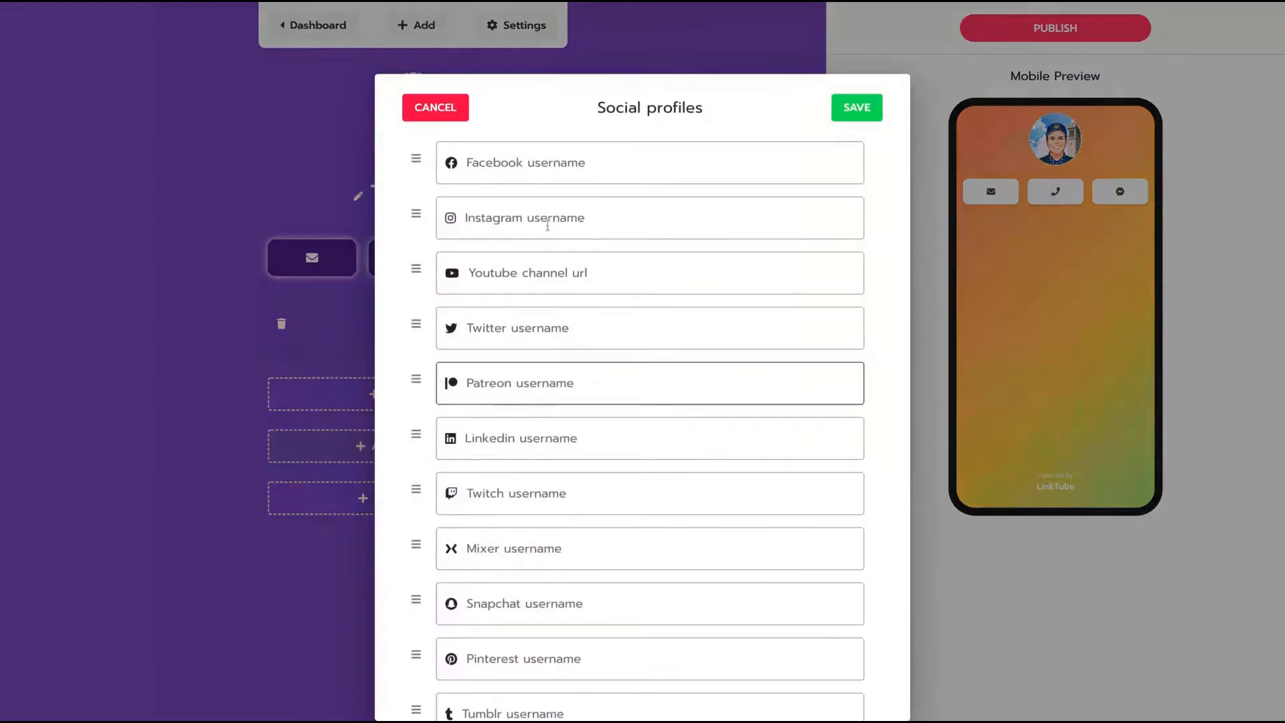
pyautogui.click(556, 327)
pyautogui.write('igor')
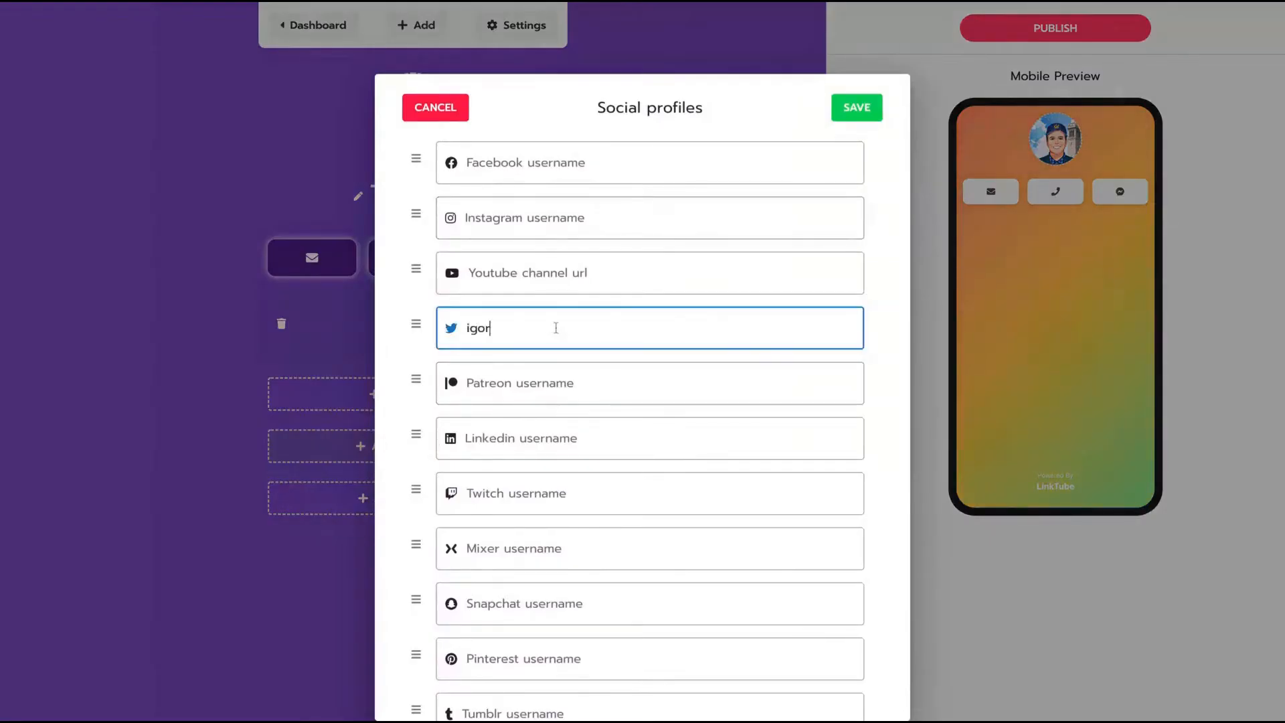
pyautogui.write('nomundo')
pyautogui.click(501, 218)
pyautogui.write('igornomundo')
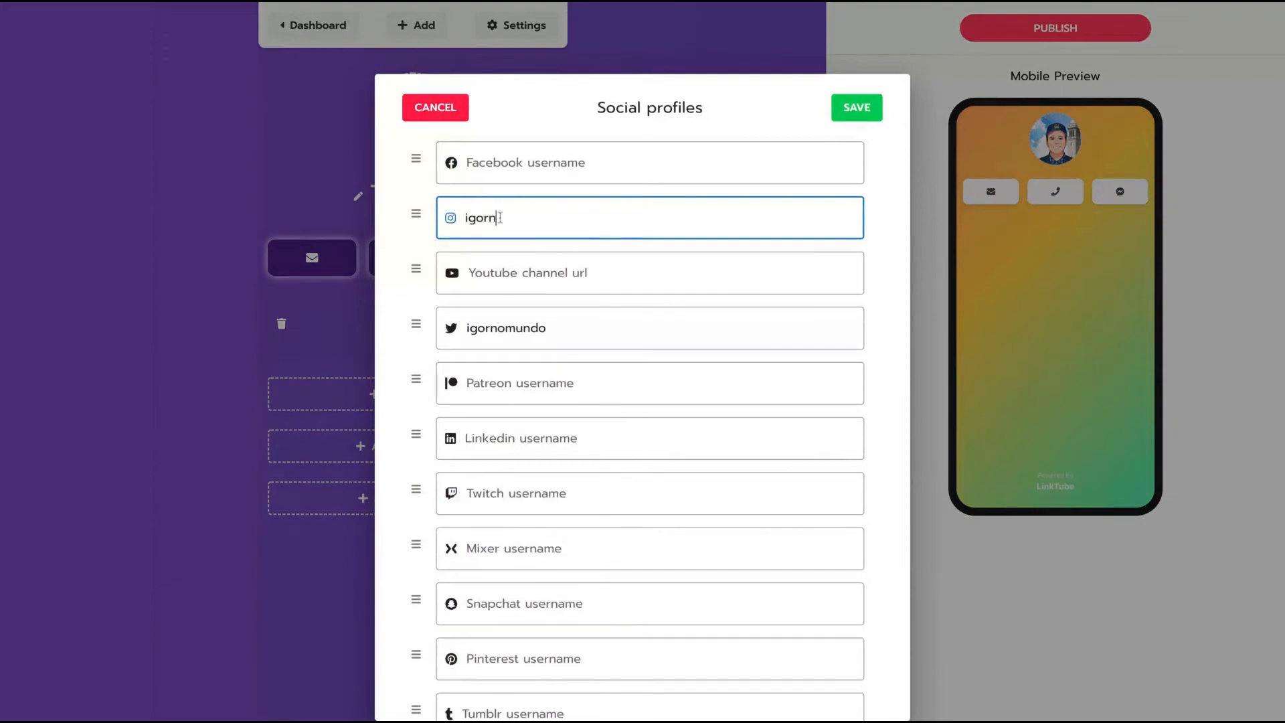
pyautogui.click(494, 272)
pyautogui.write('igornomundo')
pyautogui.click(841, 111)
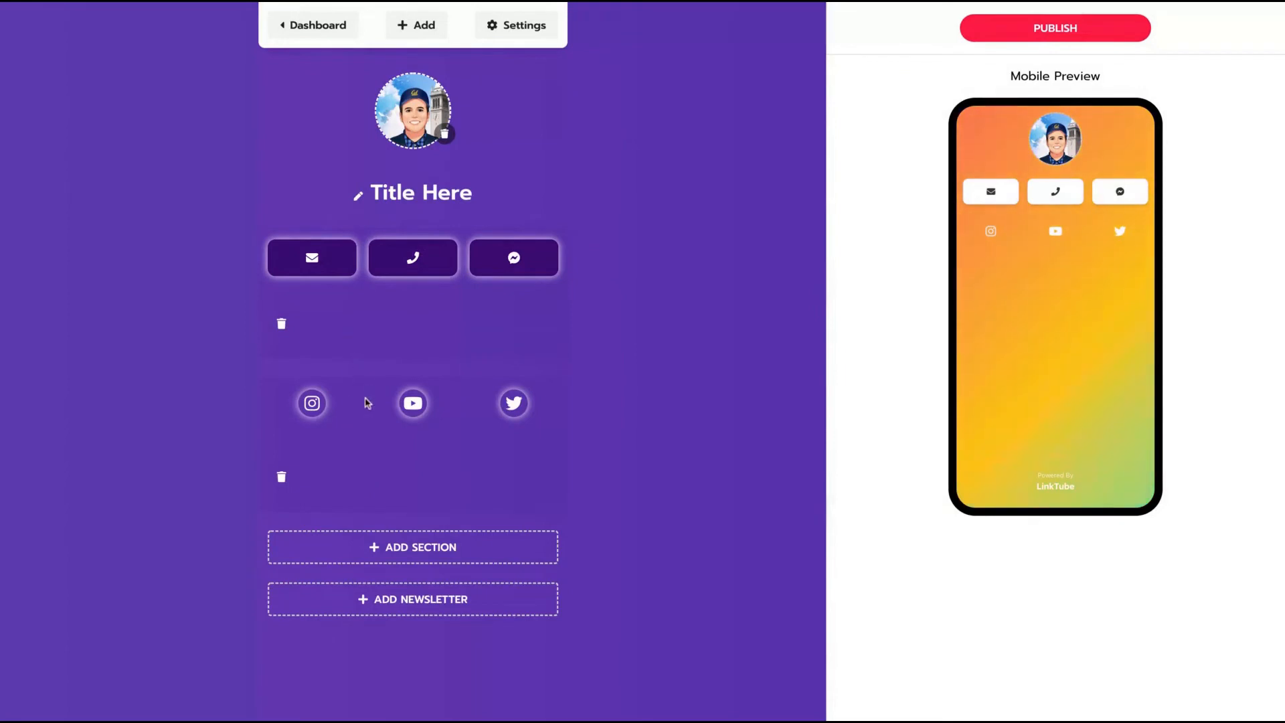
# Move the social icons section above the contact buttons.
pyautogui.moveTo(365, 399); pyautogui.dragTo(365, 253)
pyautogui.moveTo(404, 476); pyautogui.dragTo(404, 295)
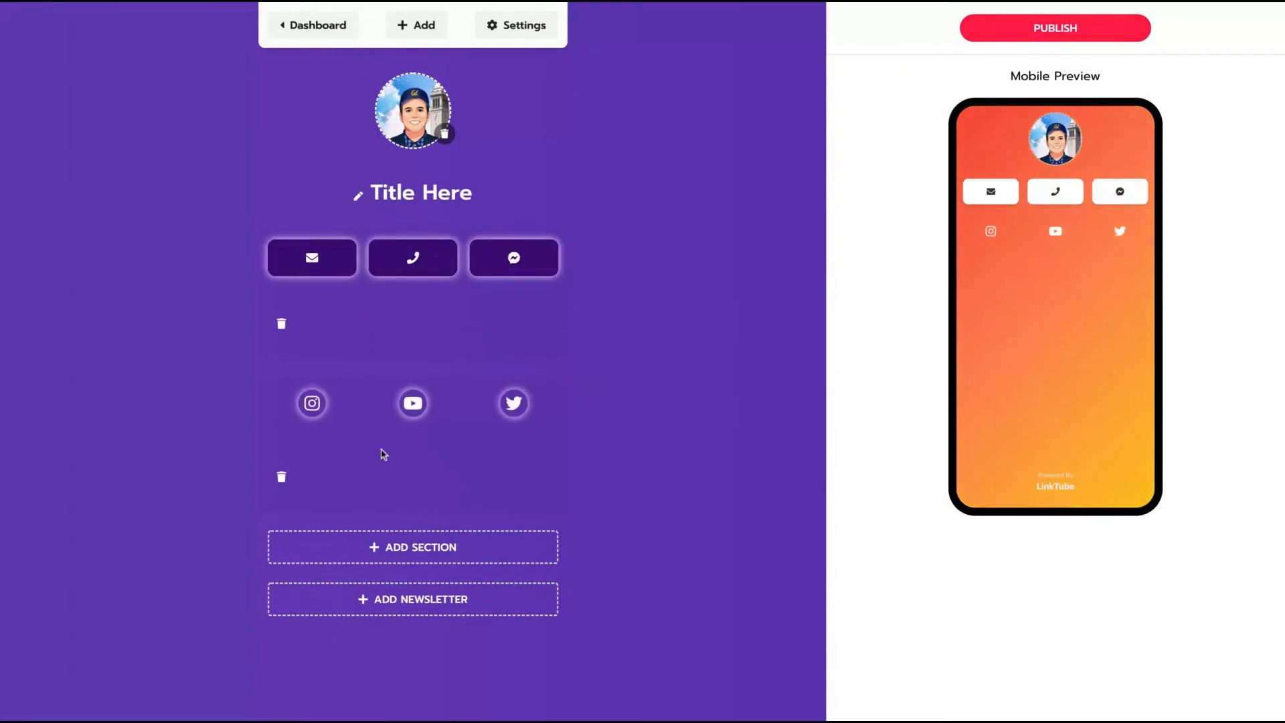
pyautogui.moveTo(383, 454); pyautogui.dragTo(371, 276)
# Set the page title to the owner's name with 'Entrepreneur' as description.
pyautogui.click(429, 194)
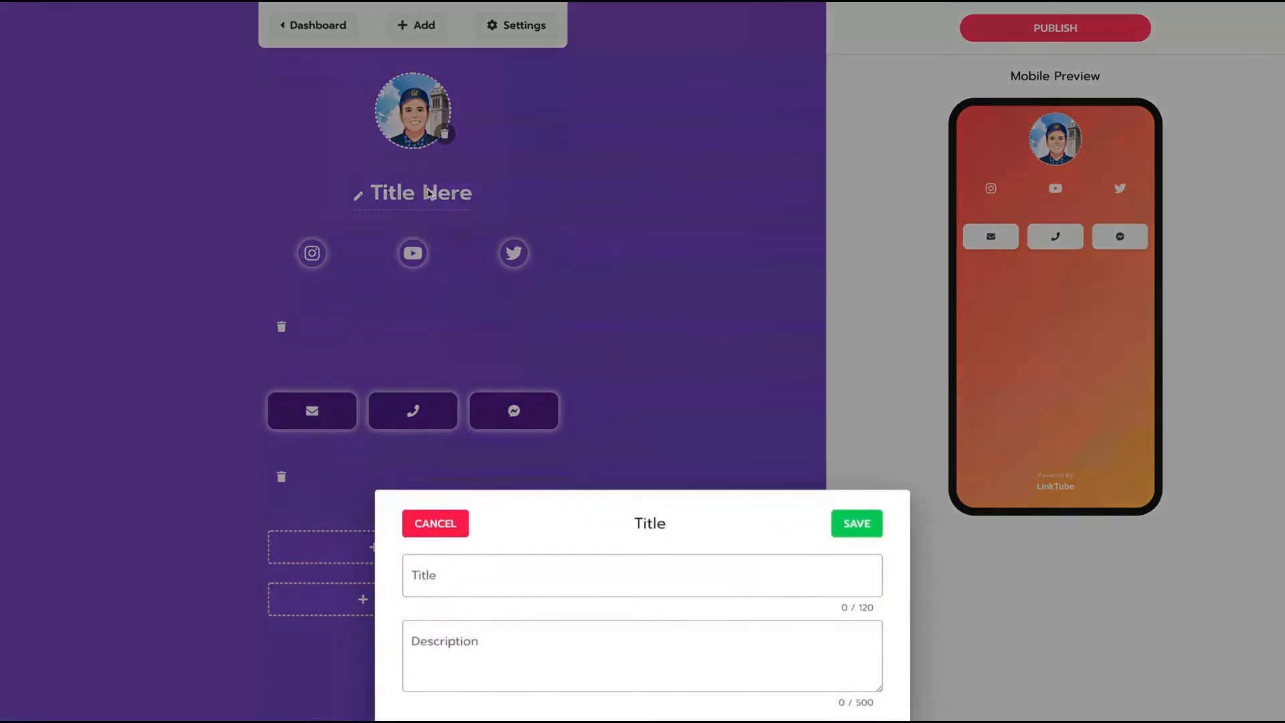
pyautogui.click(462, 568)
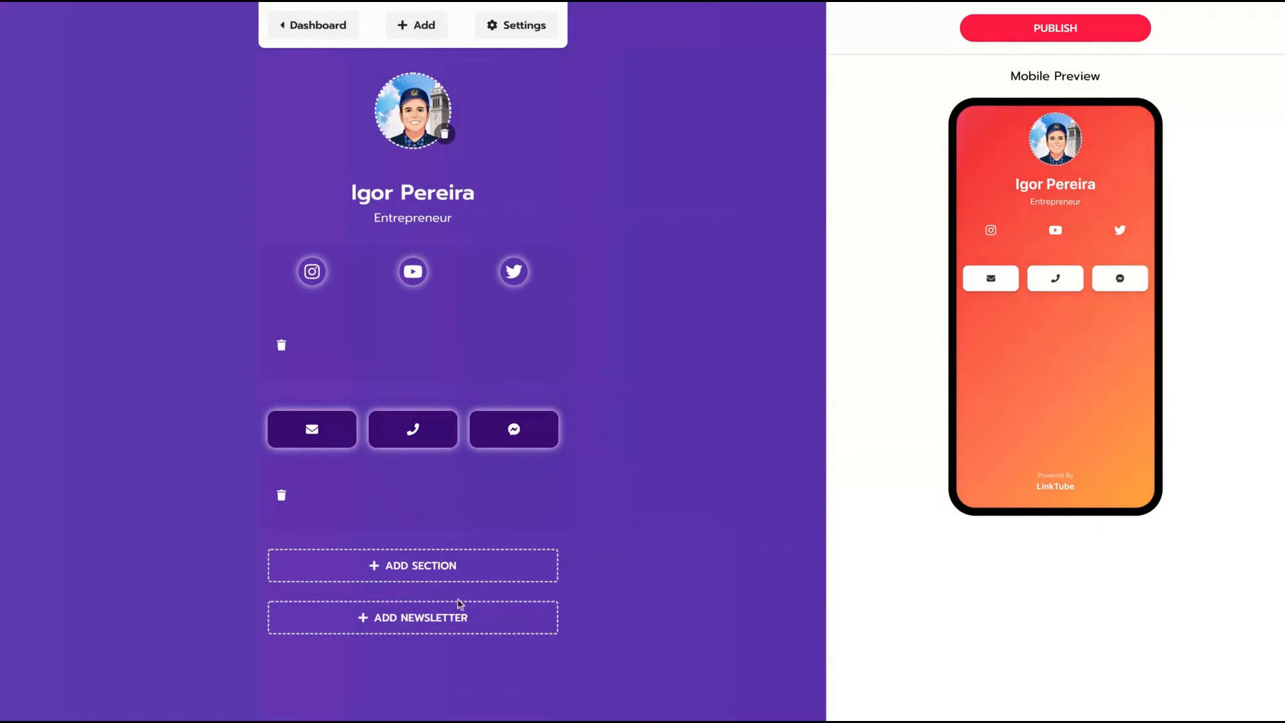
pyautogui.click(454, 569)
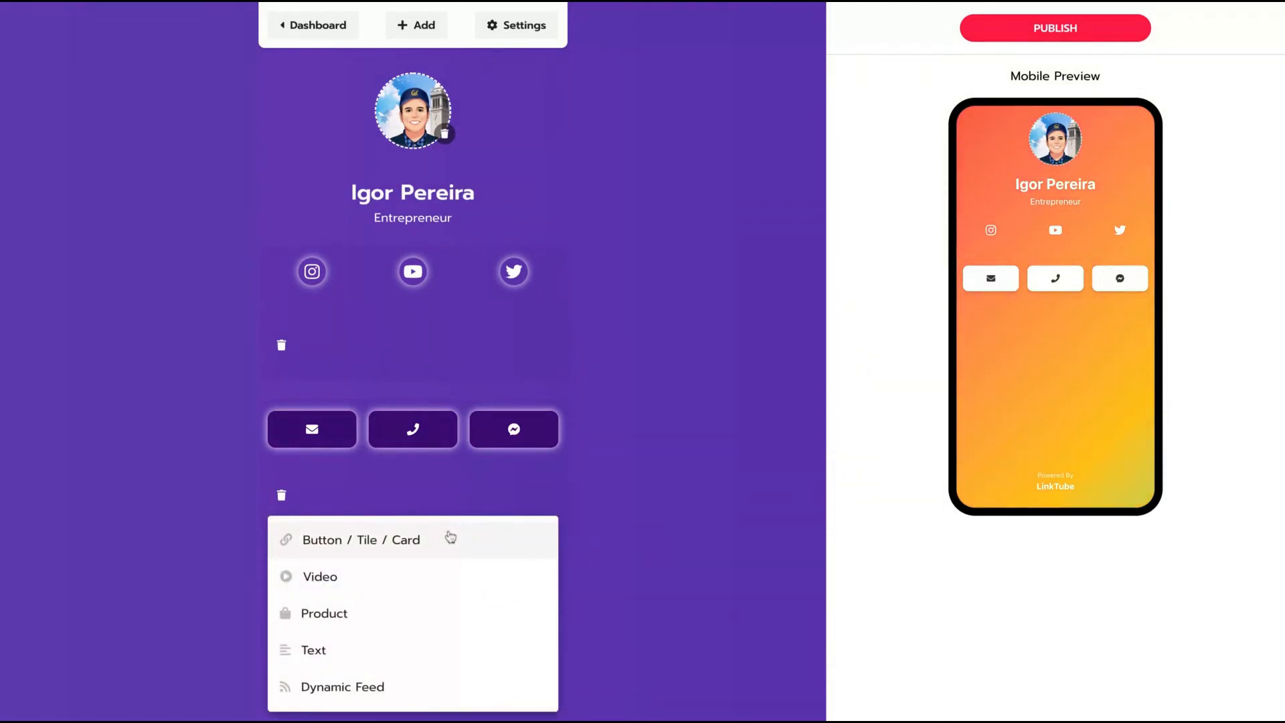
pyautogui.click(451, 537)
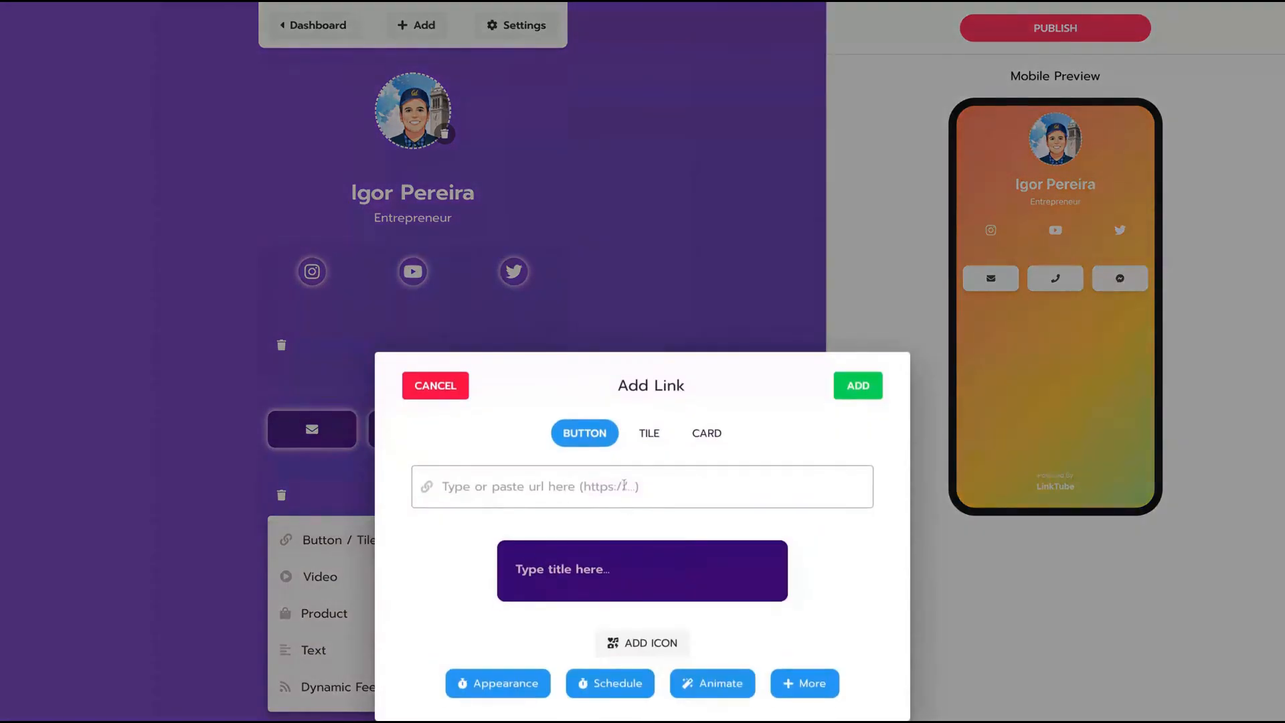
pyautogui.click(649, 435)
pyautogui.click(706, 433)
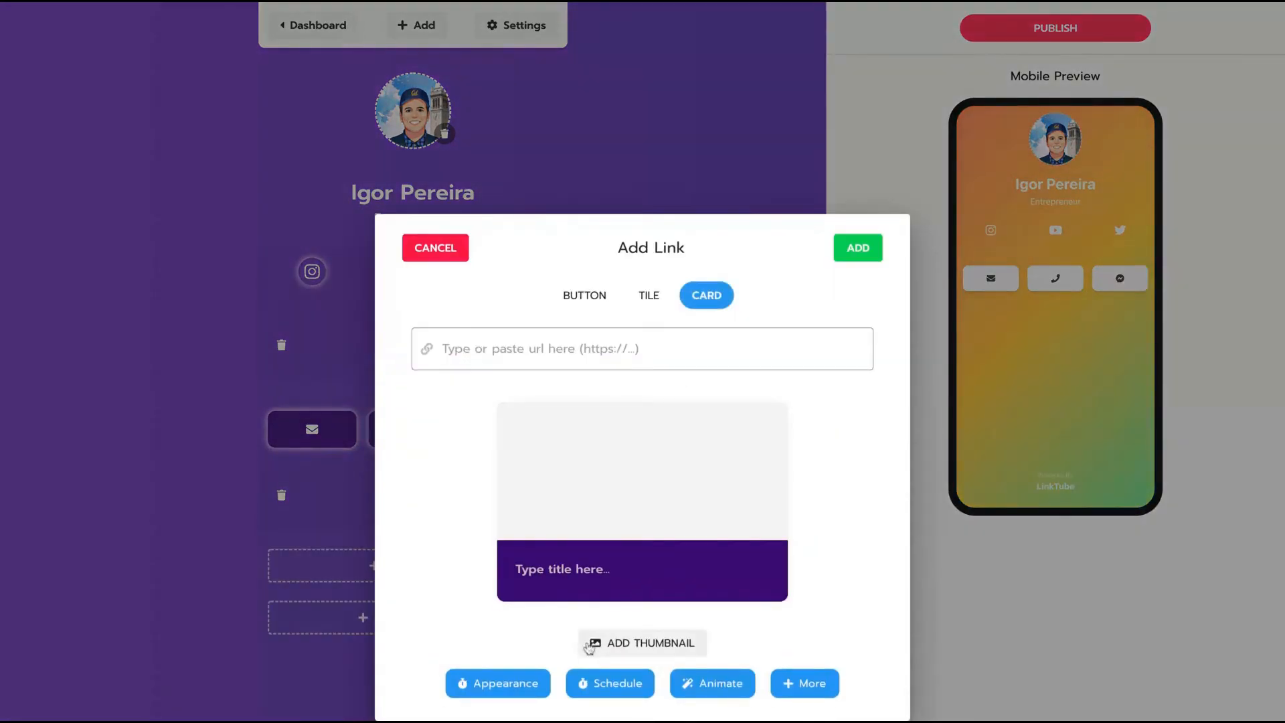
pyautogui.click(591, 303)
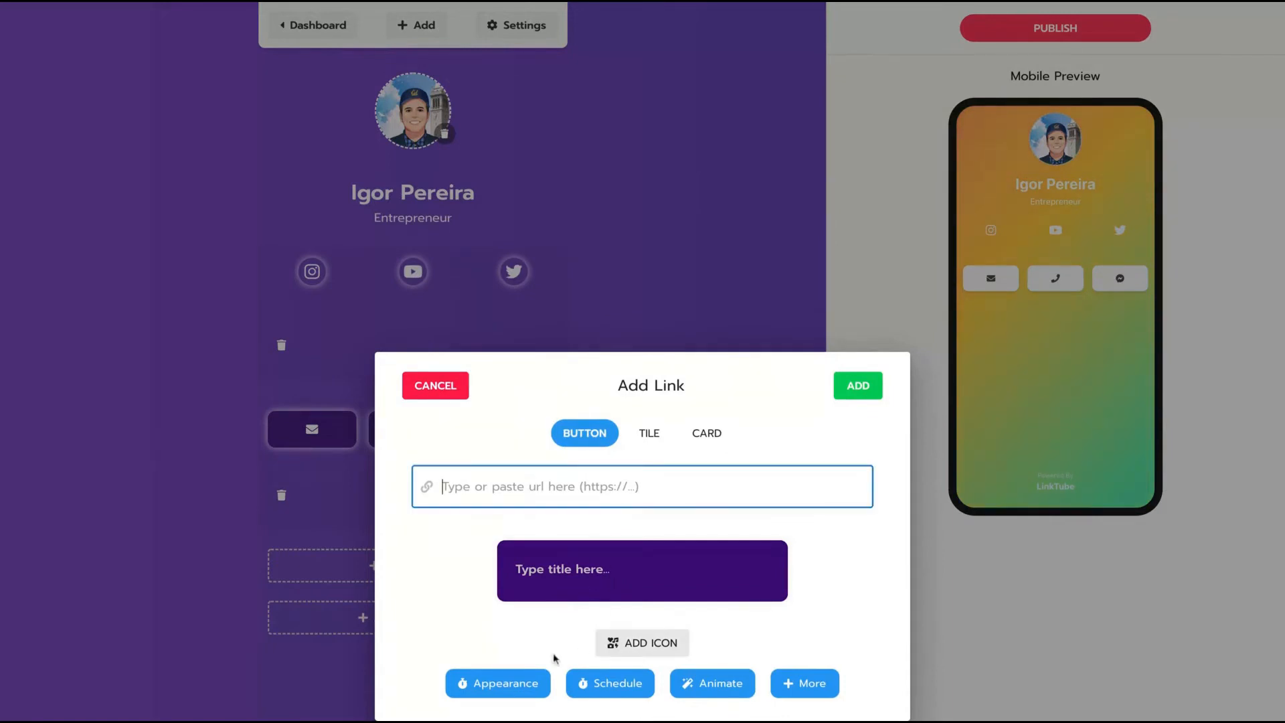
pyautogui.click(664, 435)
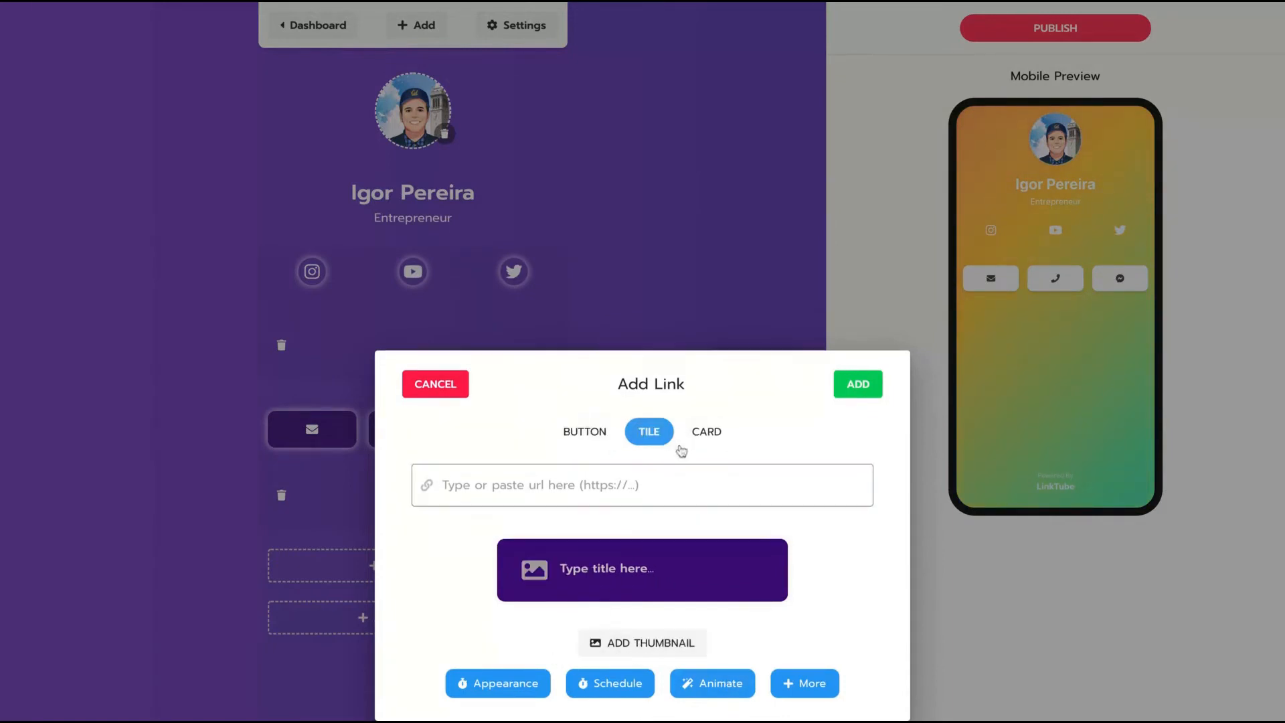
pyautogui.click(713, 441)
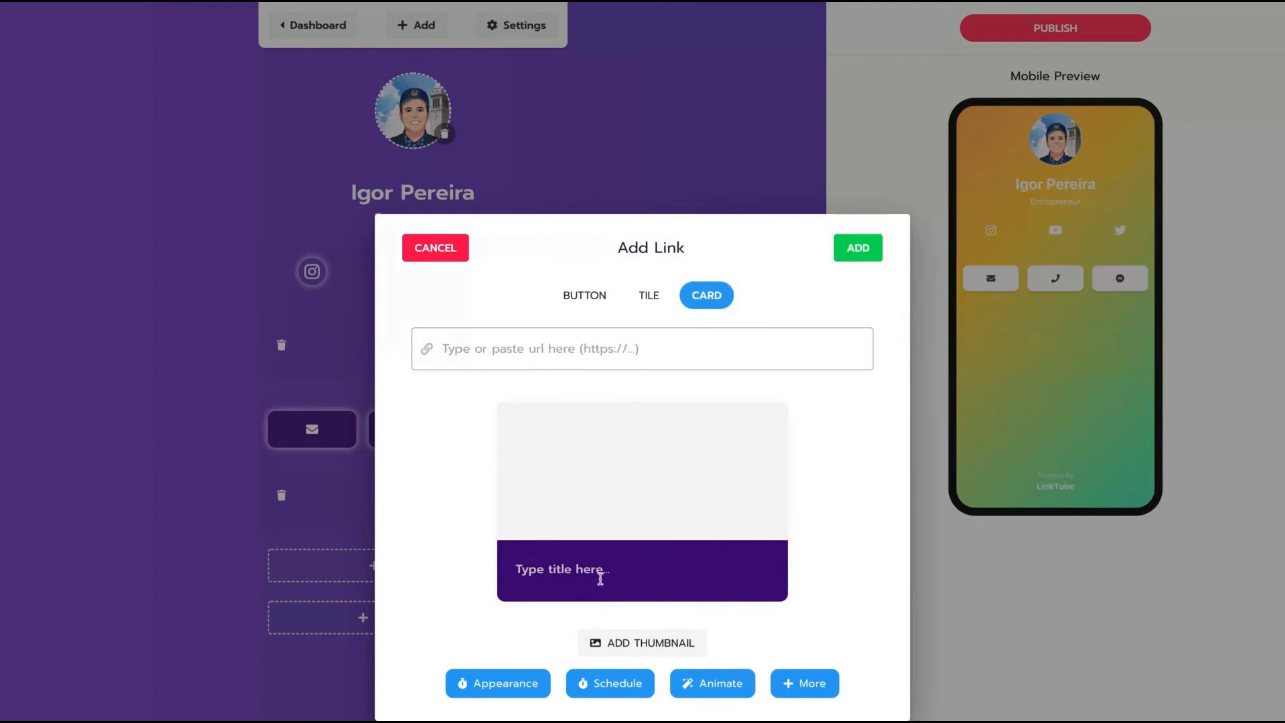
pyautogui.click(559, 351)
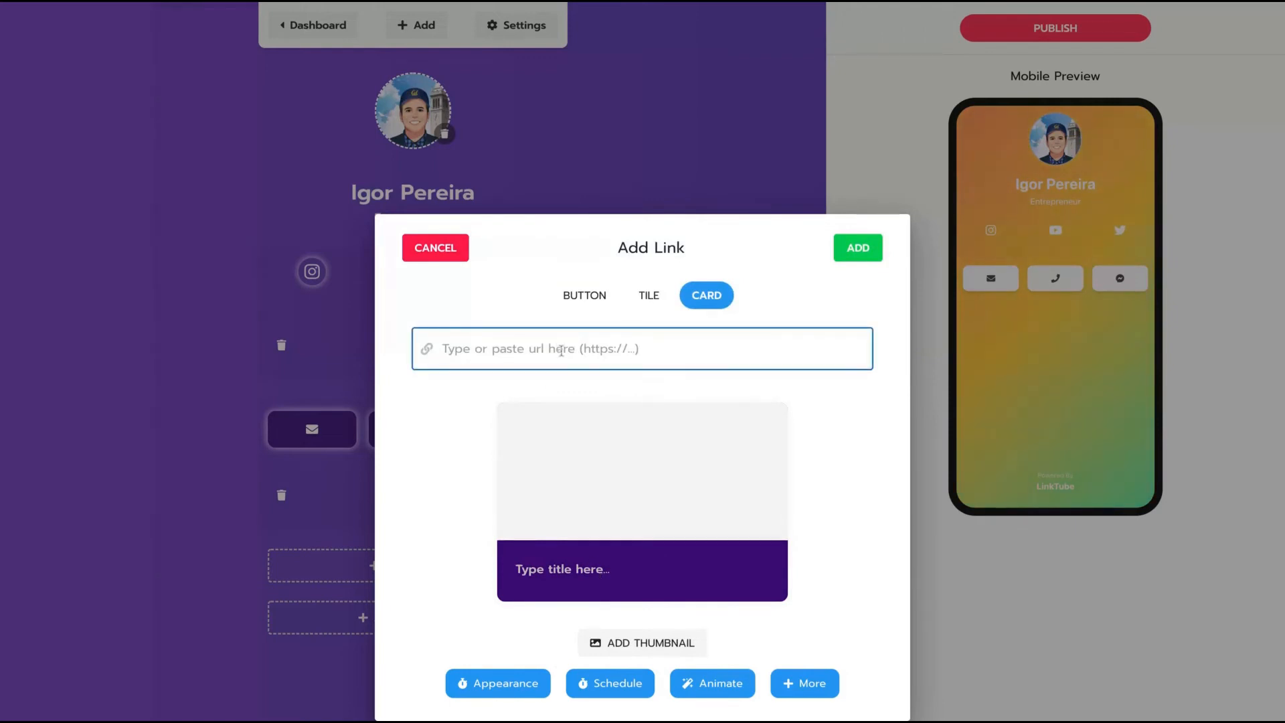
pyautogui.write('https://direitonovo.com')
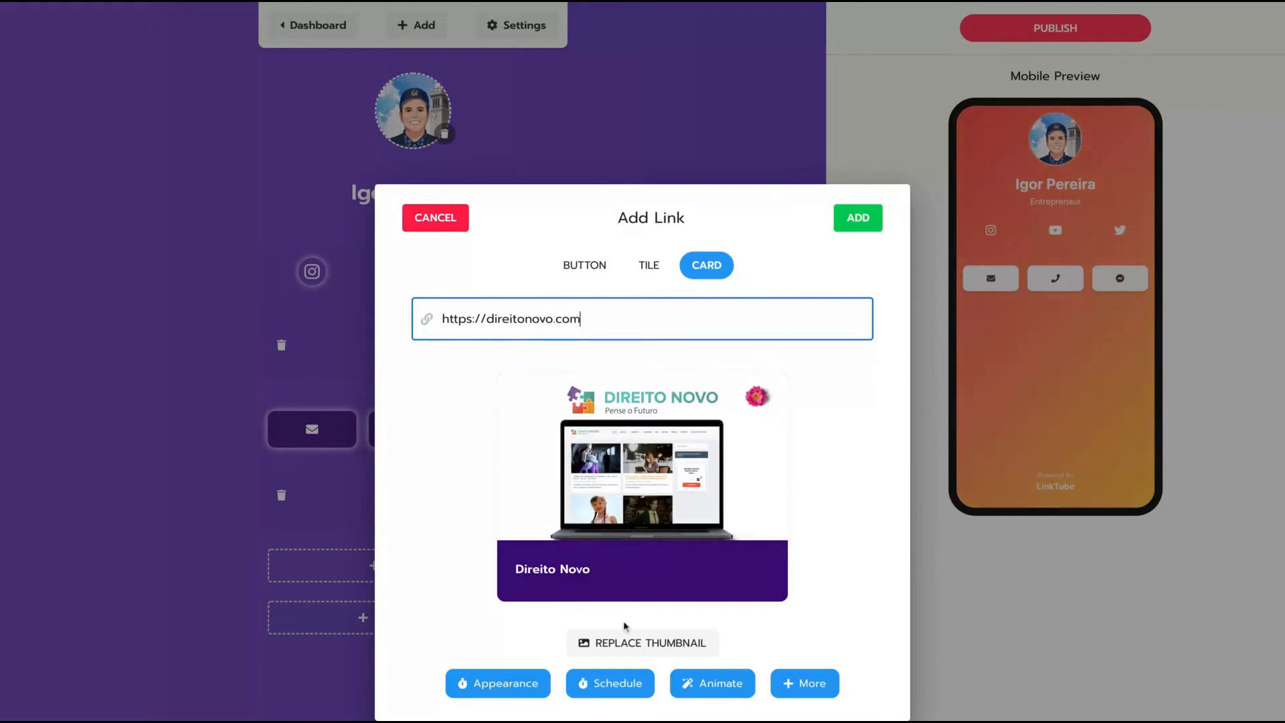
pyautogui.click(715, 691)
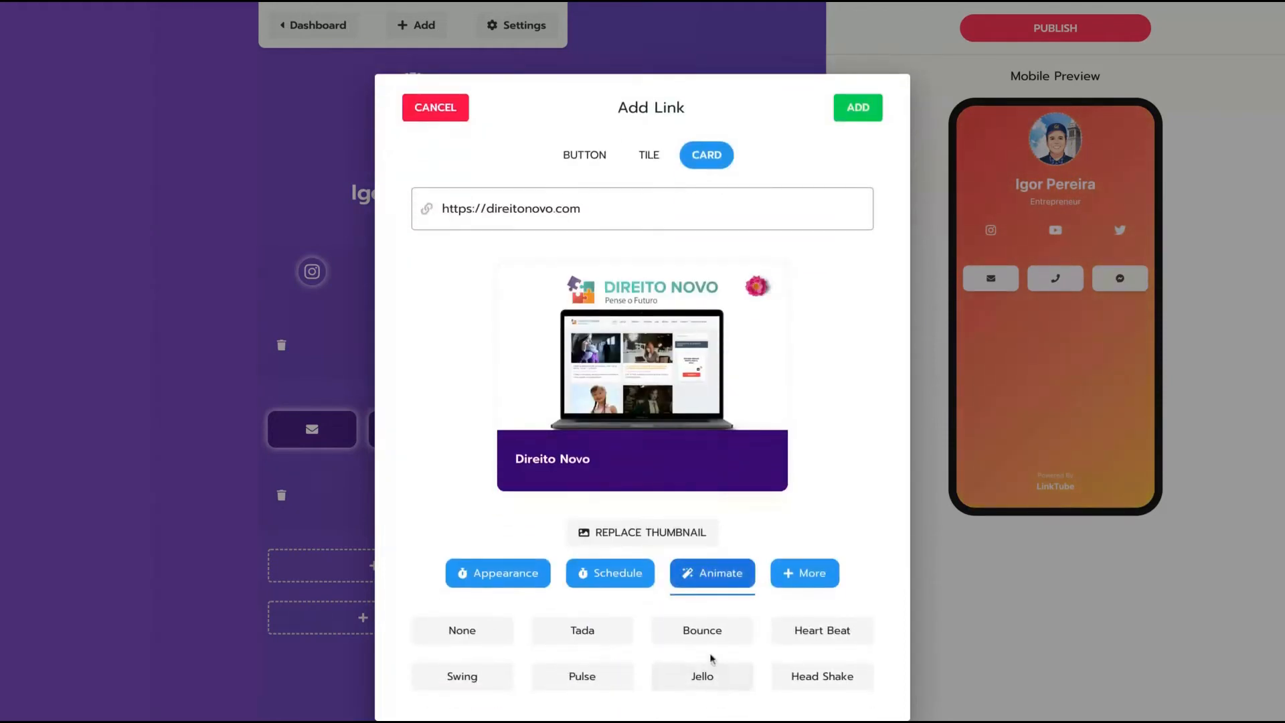
pyautogui.click(714, 631)
pyautogui.click(855, 108)
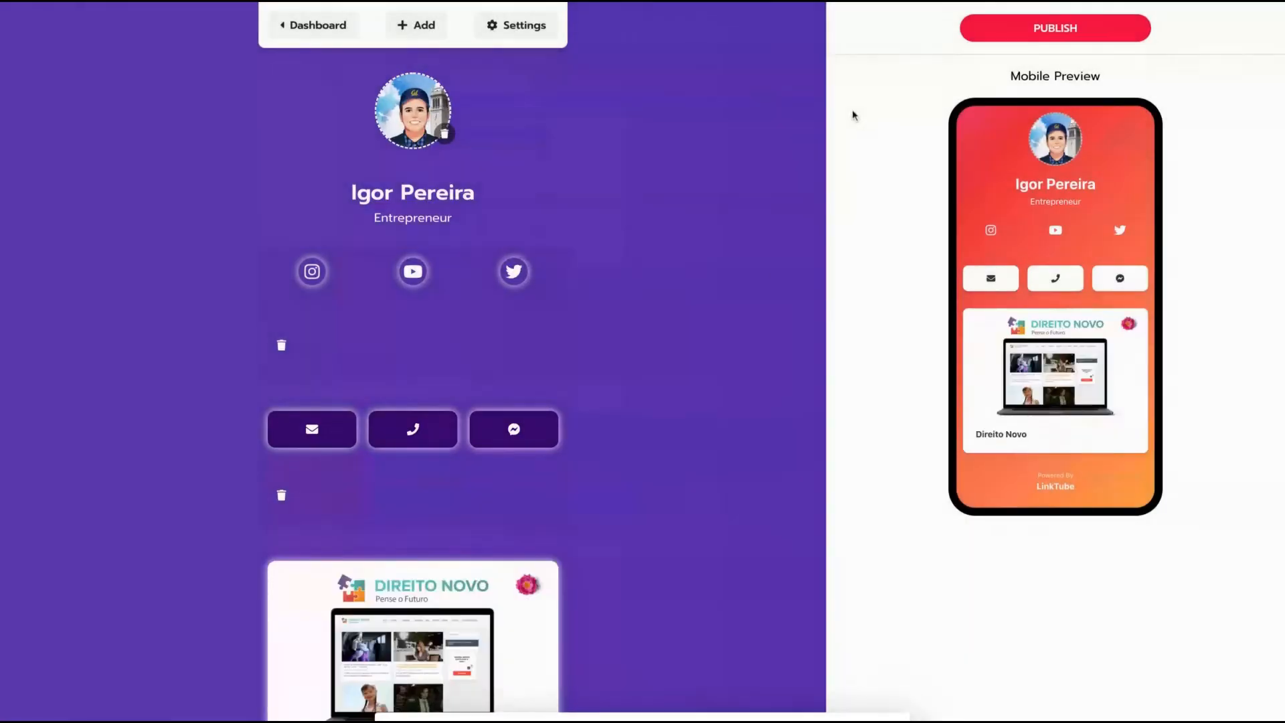
# Start a new Video block below the Direito Novo card and paste the YouTube link.
pyautogui.scroll(-4, 527, 468)
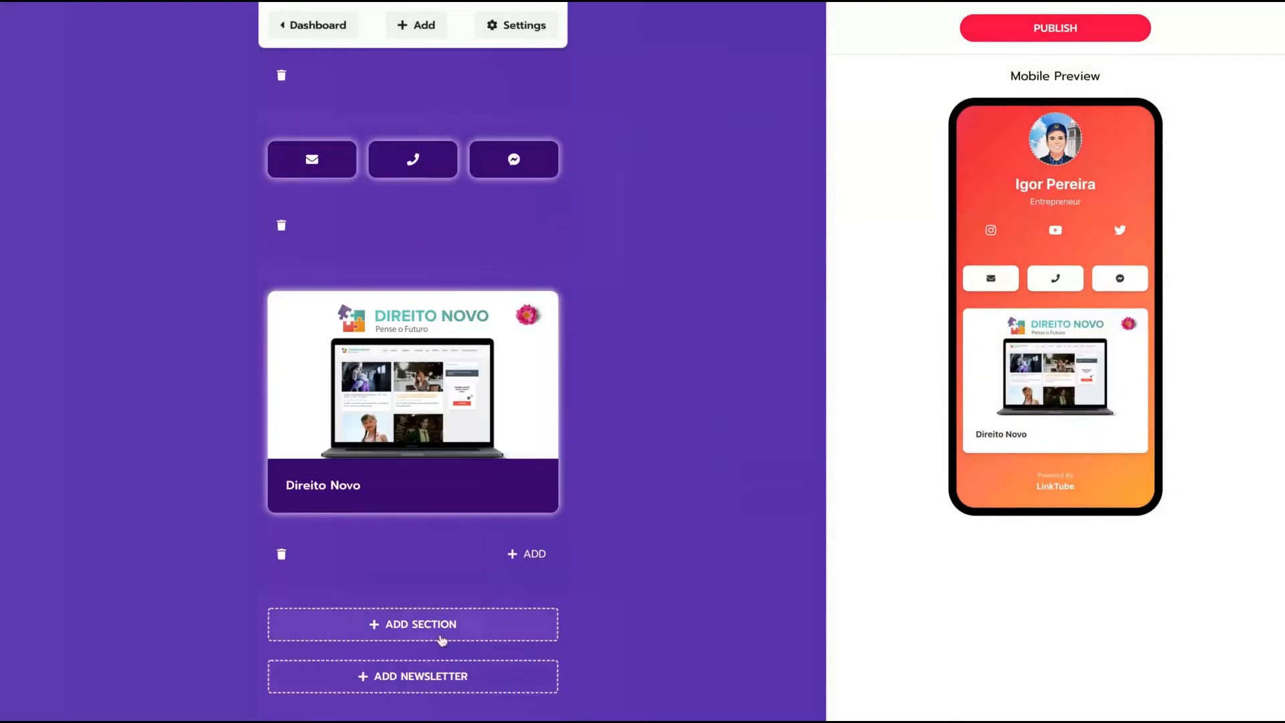
pyautogui.click(527, 551)
pyautogui.click(373, 585)
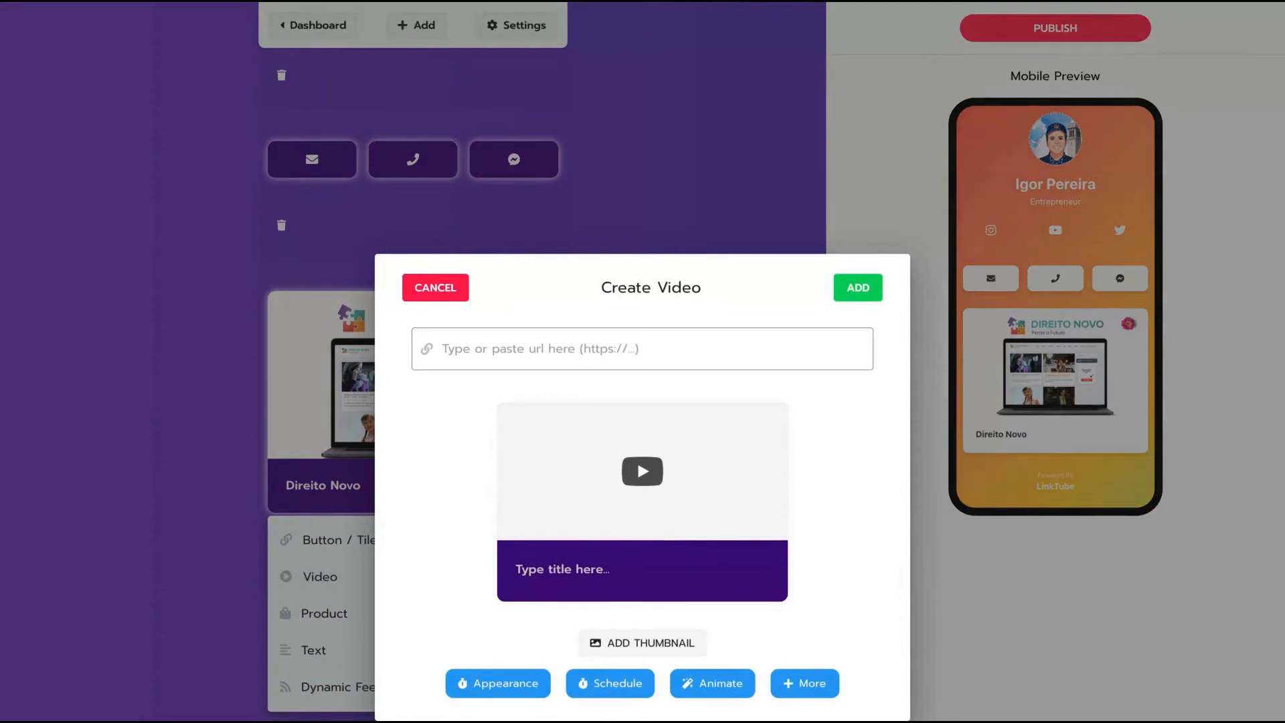
pyautogui.write('https://youtu.be/SarW9gtWoao')
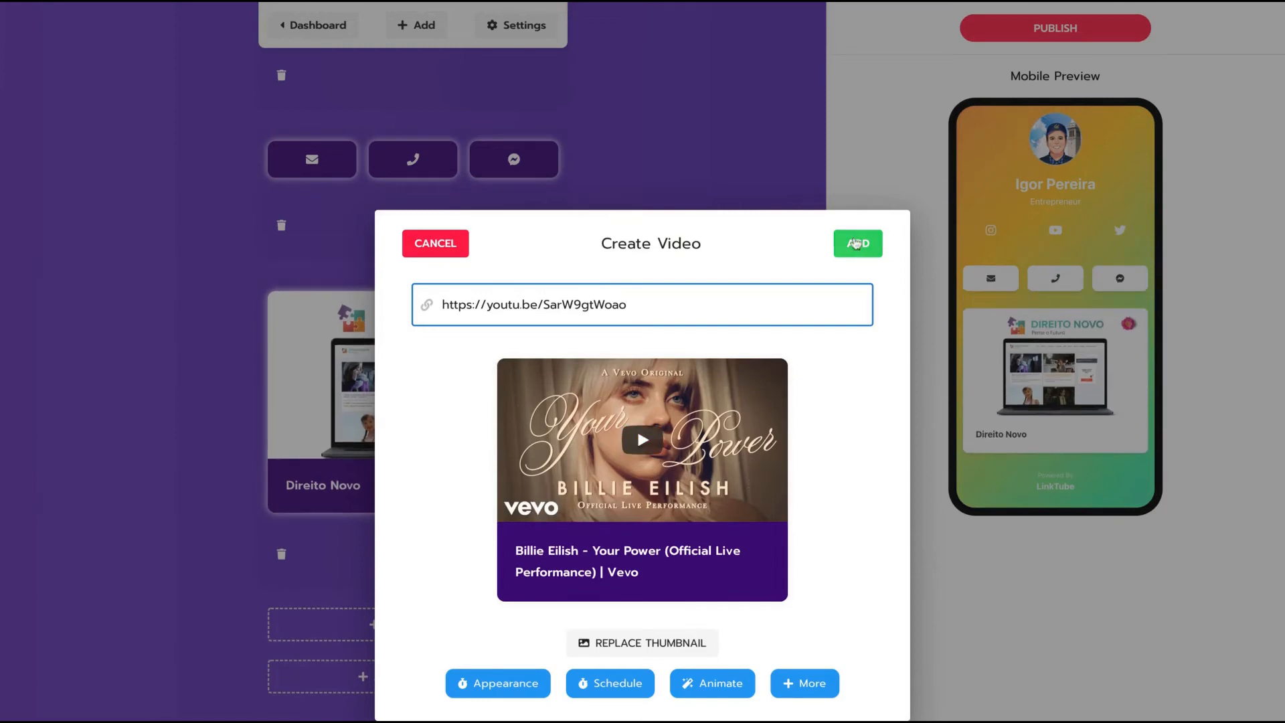
# Give the video card a custom purple title background and add it to the page.
pyautogui.click(501, 695)
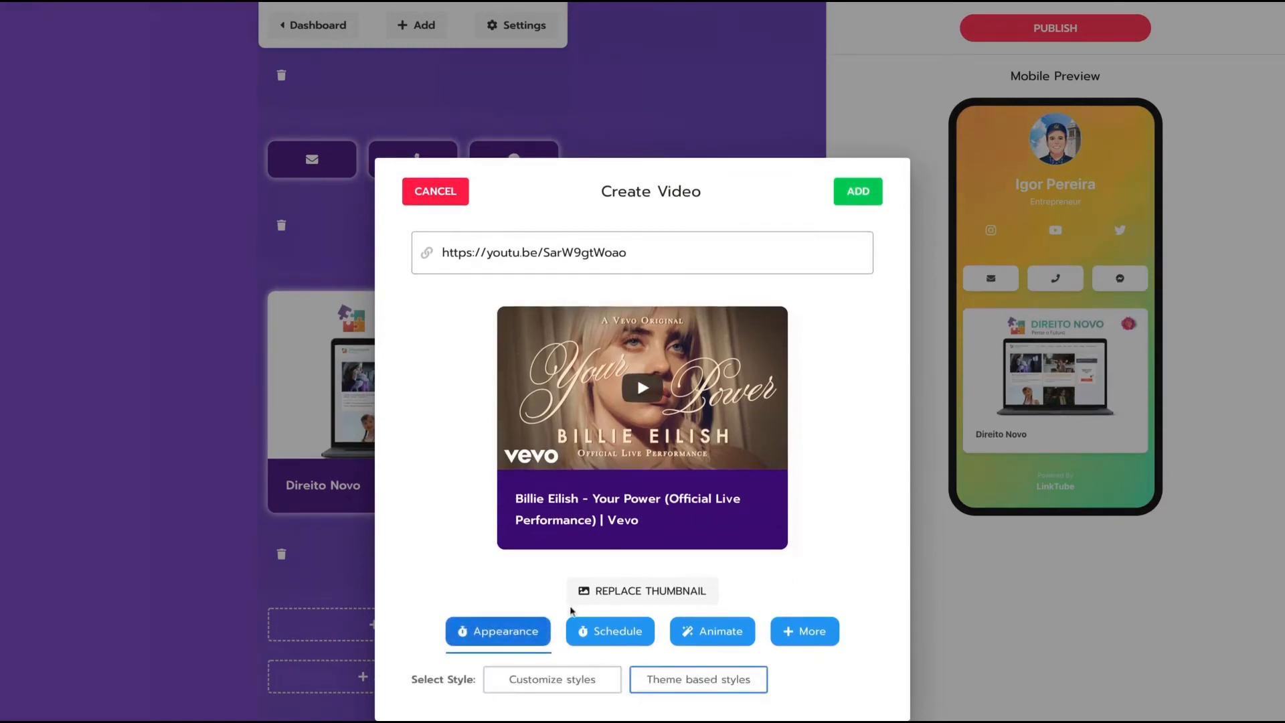
pyautogui.click(582, 682)
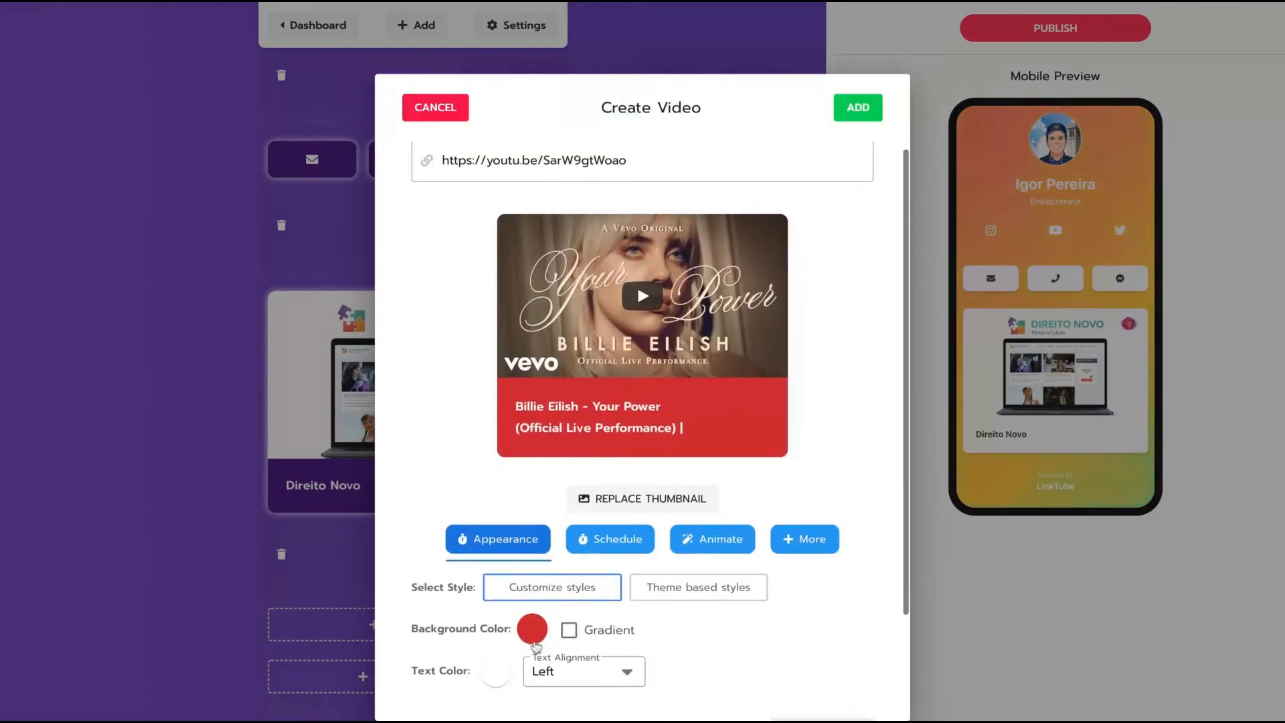
pyautogui.click(533, 637)
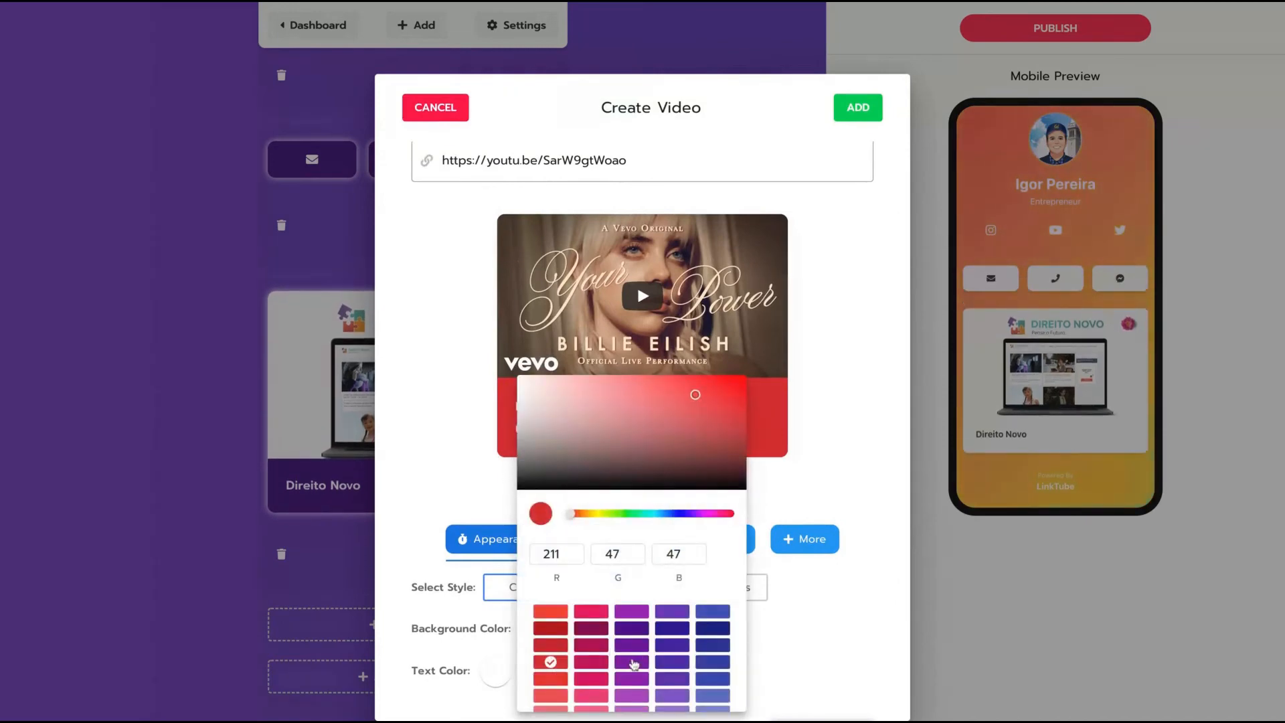
pyautogui.click(581, 661)
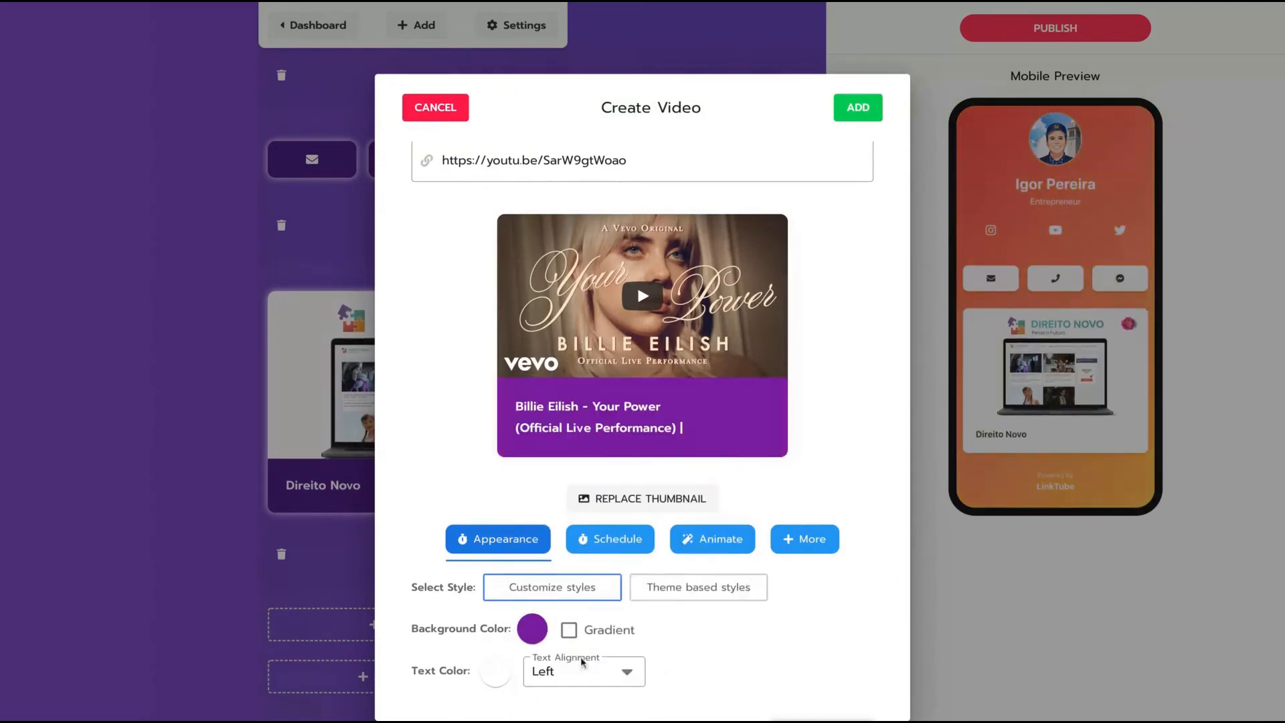
pyautogui.click(860, 115)
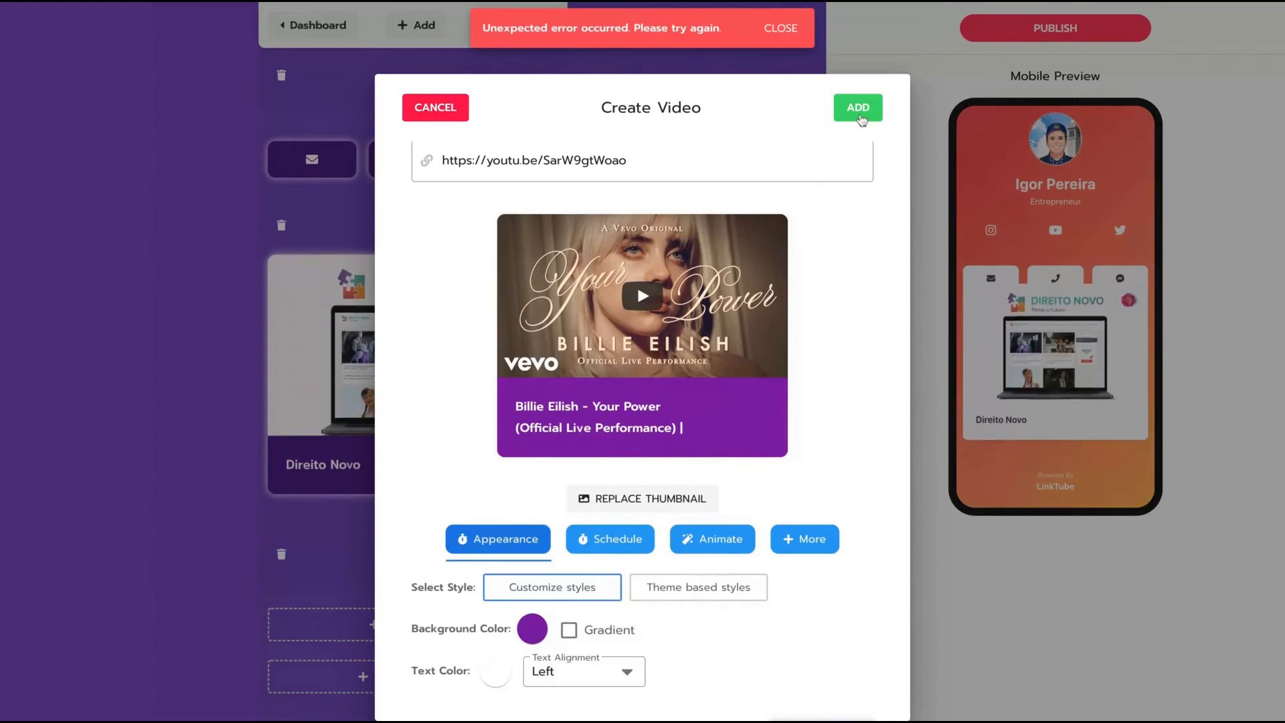
pyautogui.click(859, 108)
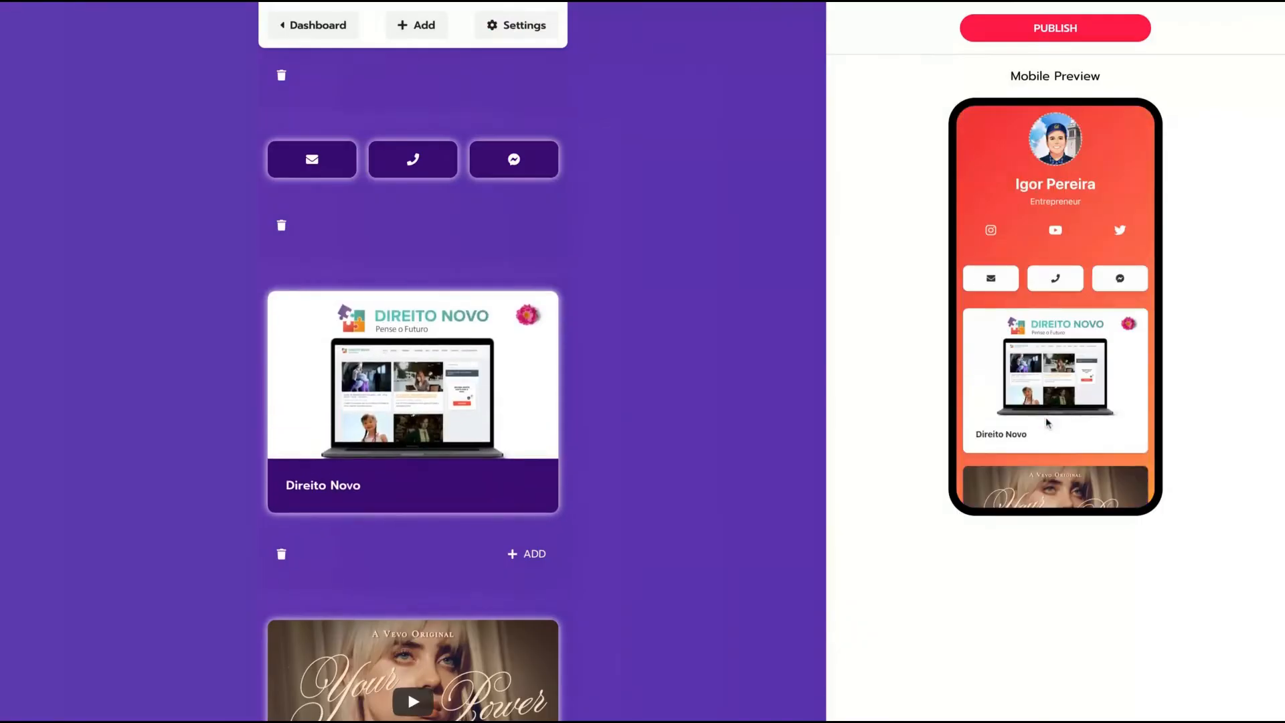
# Try a Dynamic Feed block, switching the source to Wordpress and back to Youtube Channel, then dismiss it.
pyautogui.scroll(-3, 1048, 422)
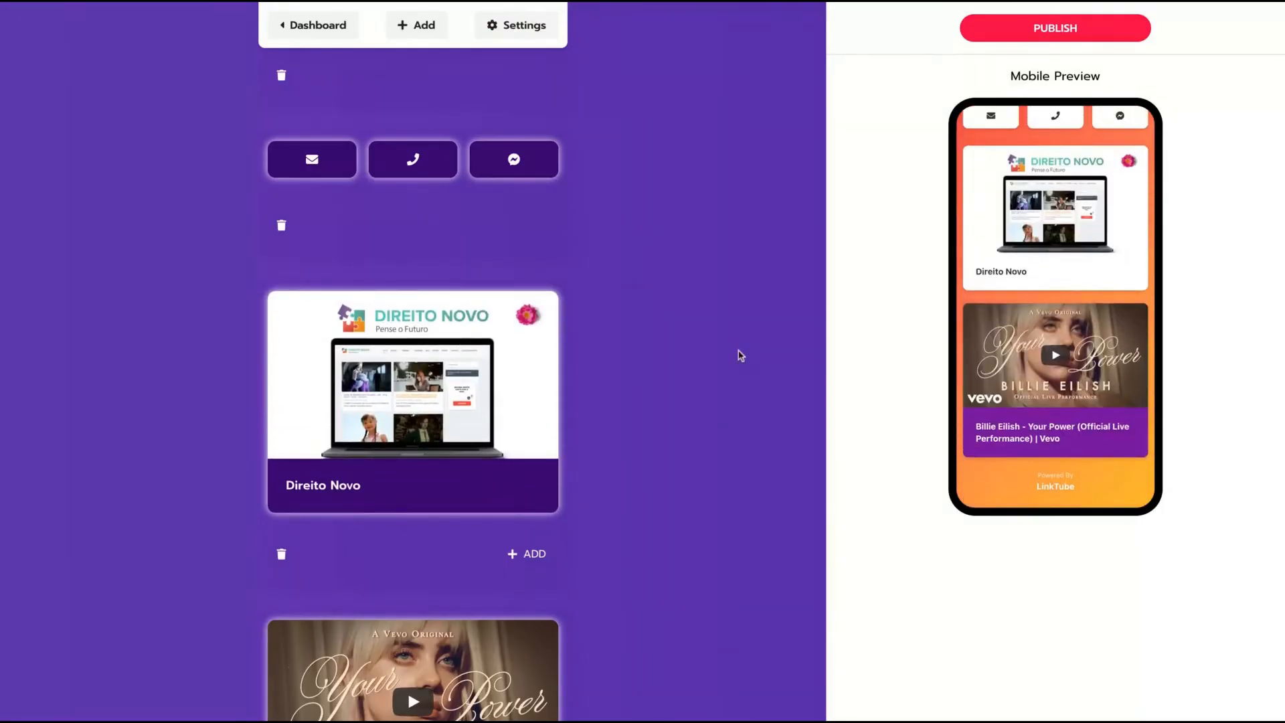
pyautogui.scroll(-2, 740, 356)
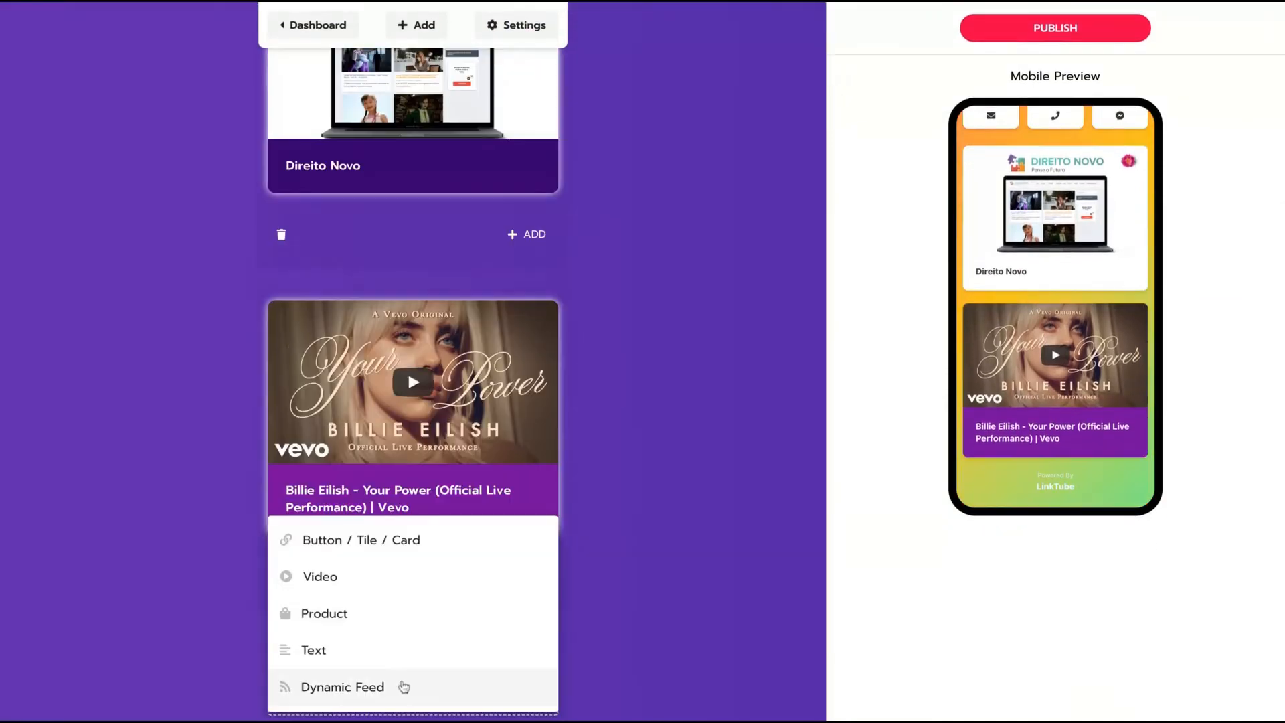
pyautogui.click(405, 686)
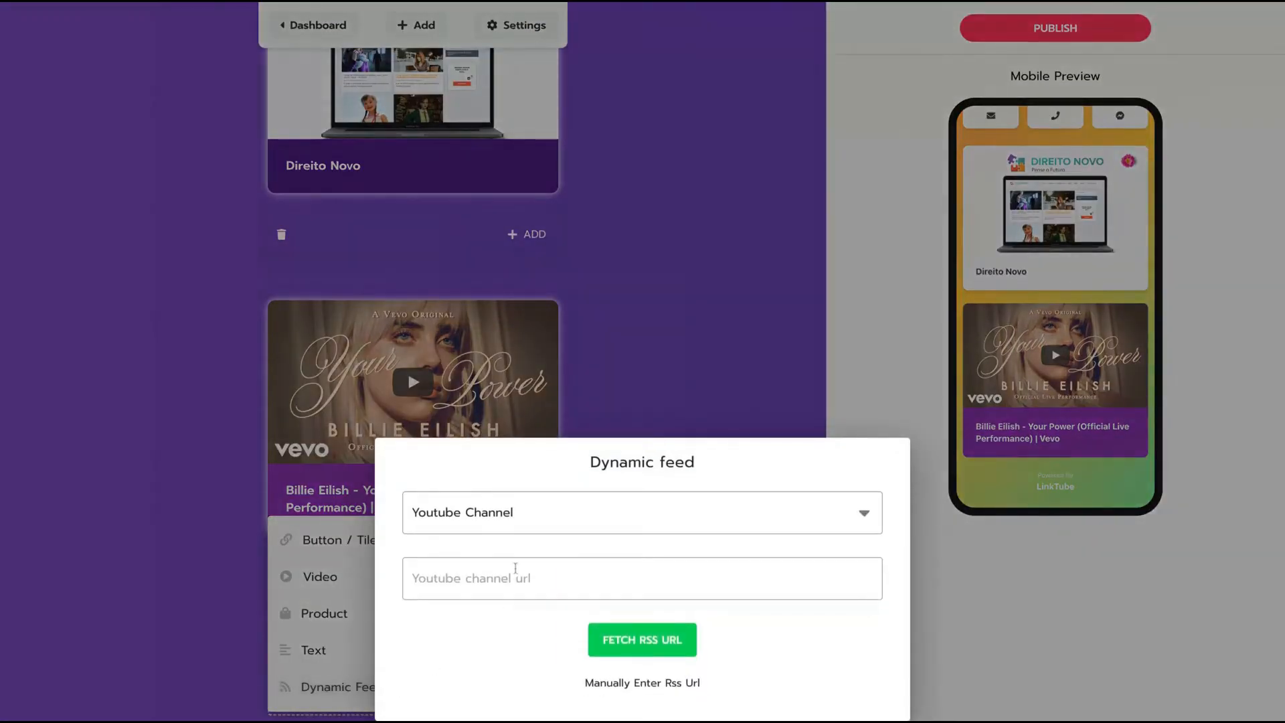
pyautogui.click(538, 526)
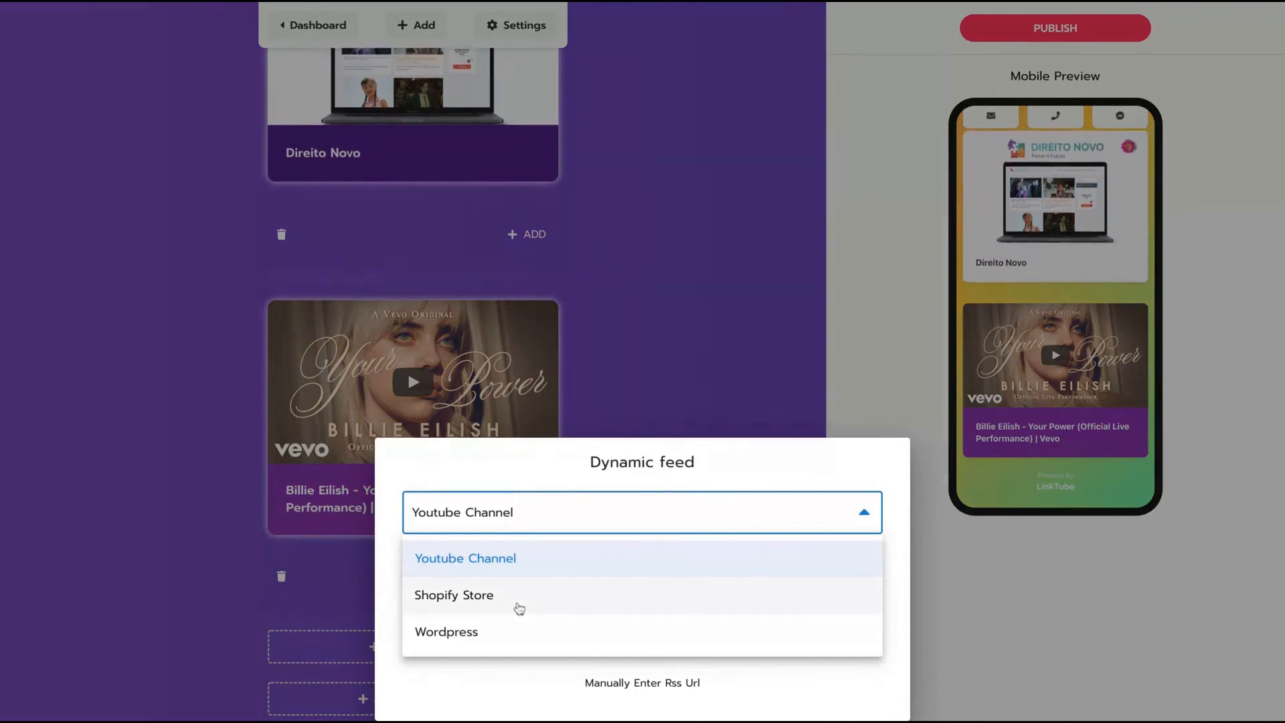
pyautogui.click(504, 641)
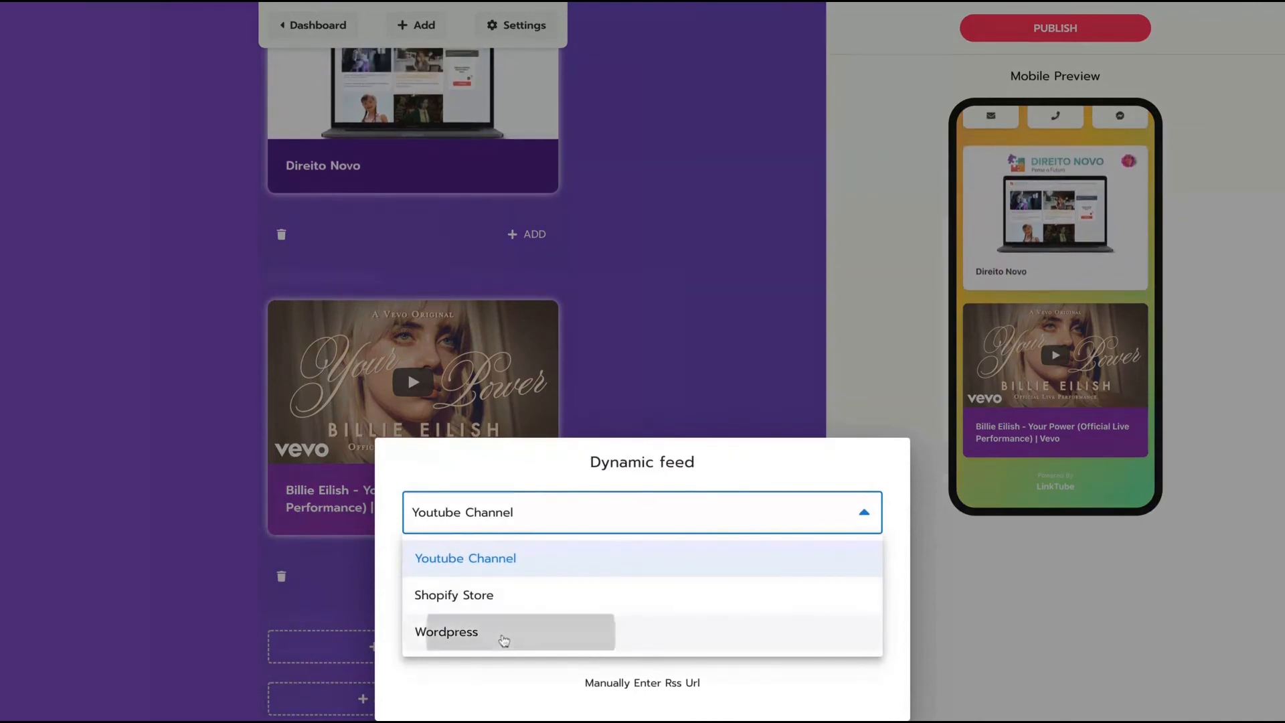
pyautogui.click(510, 518)
pyautogui.click(575, 556)
pyautogui.press('Escape')
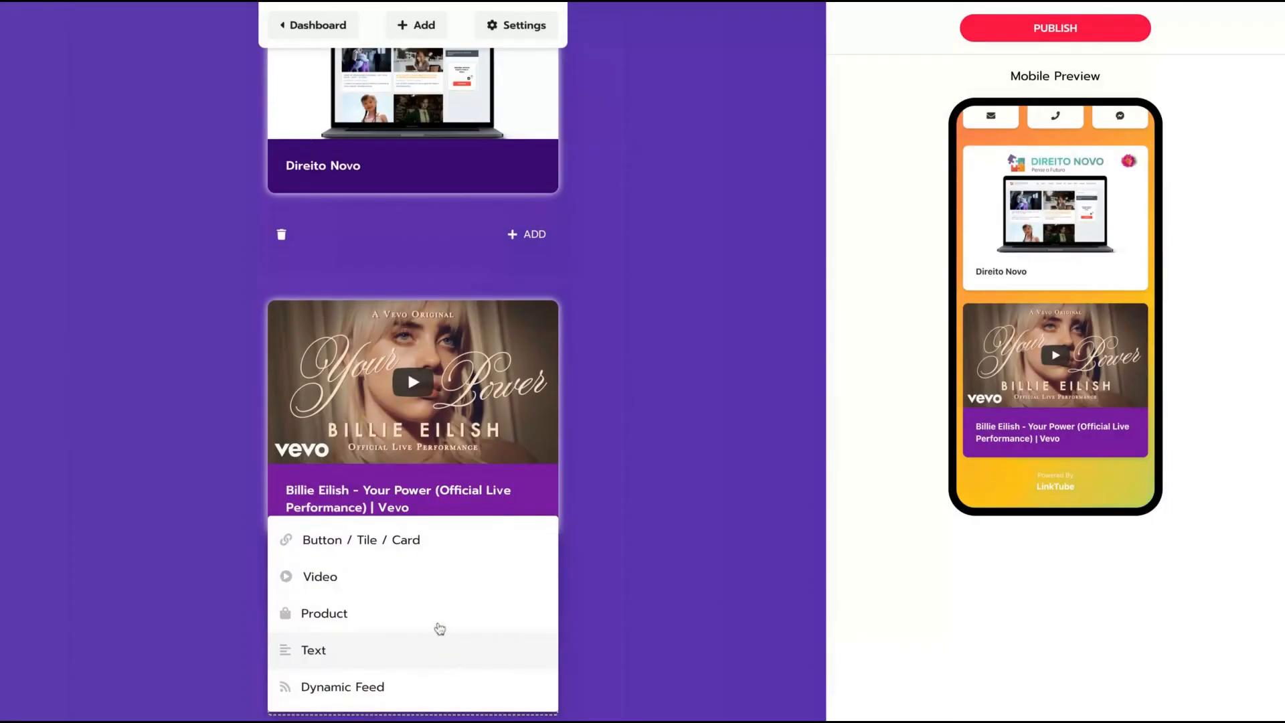
# Add a Product block with the pasted shop link and a 499 price label.
pyautogui.click(430, 613)
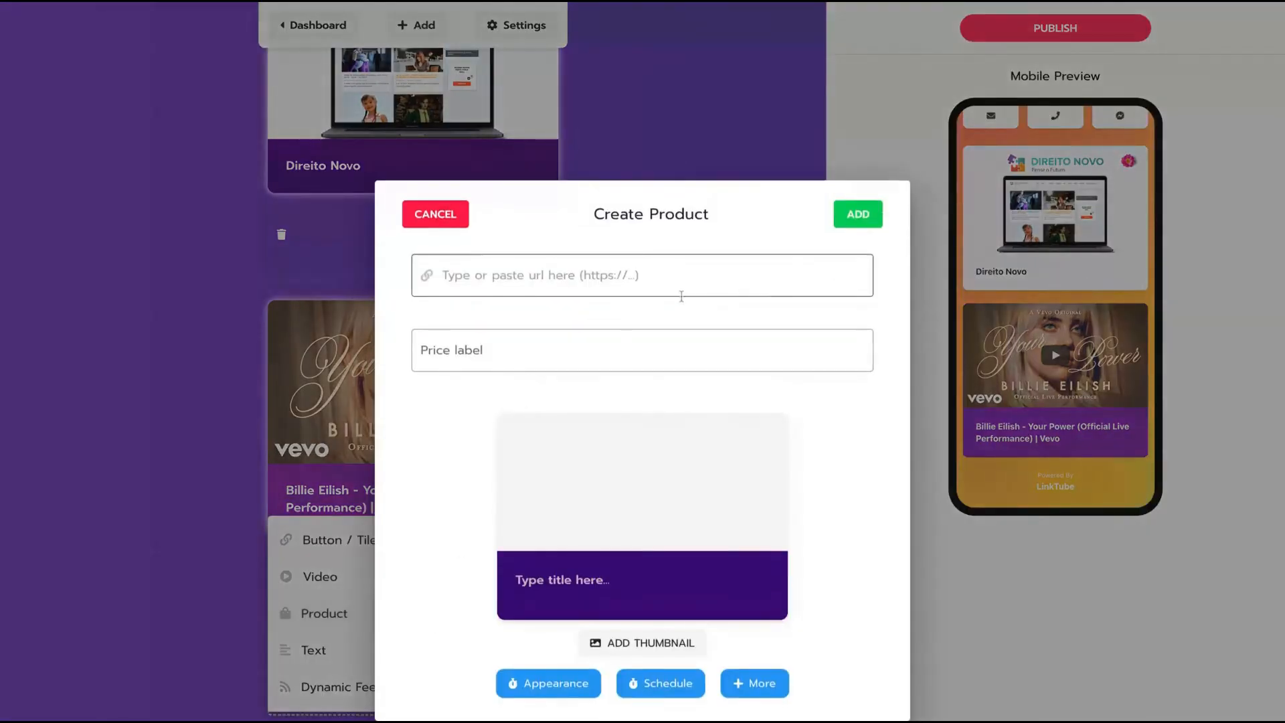
pyautogui.click(657, 290)
pyautogui.write('https://loja.direitonovo.com/shop/cursos/album/')
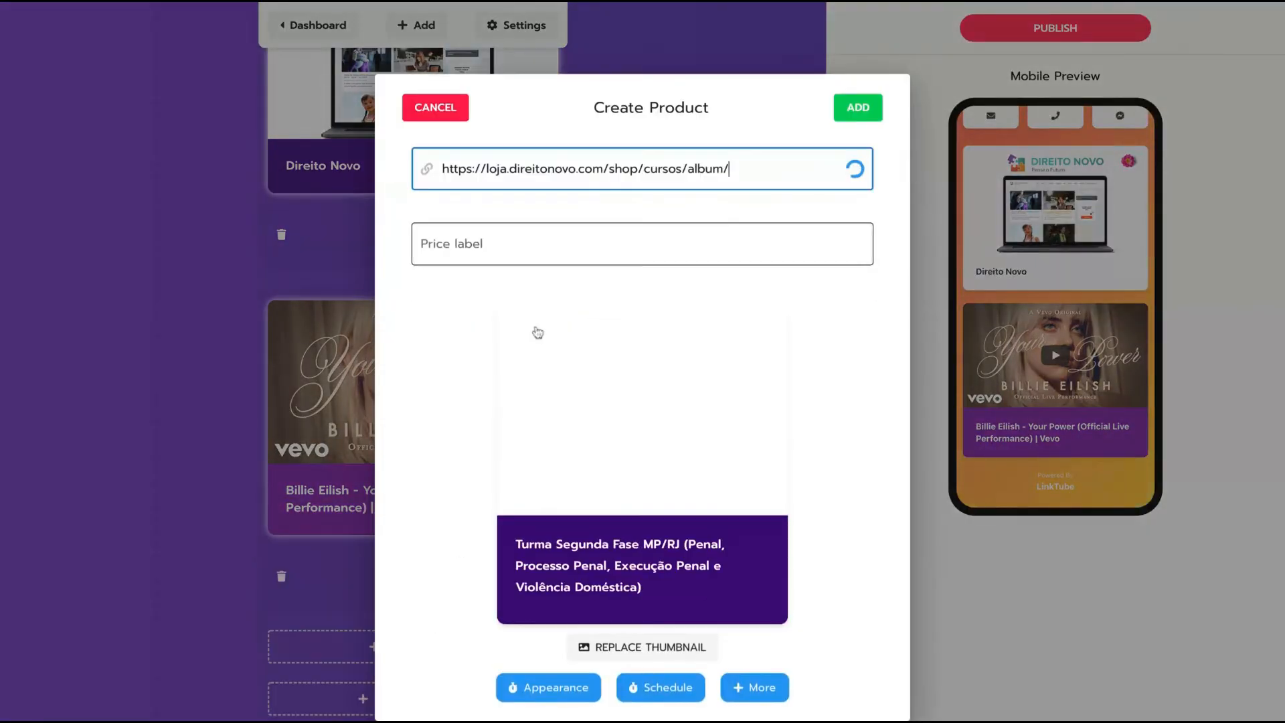
pyautogui.click(555, 239)
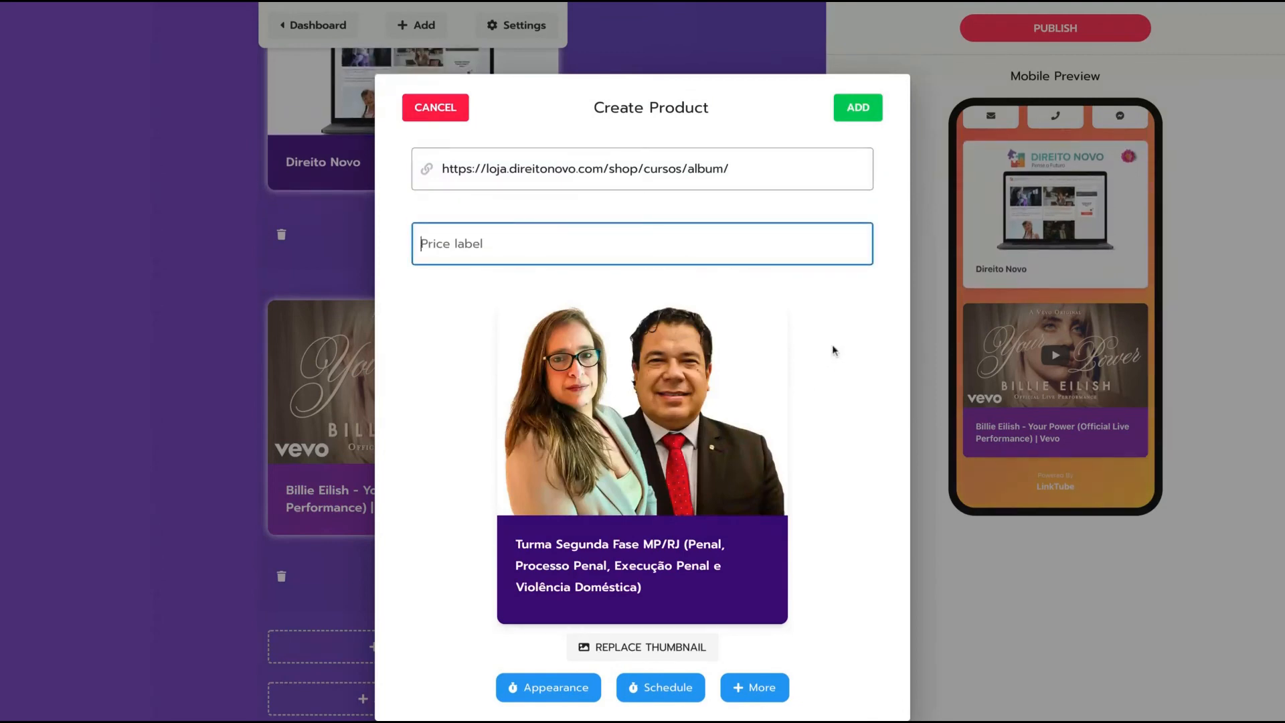
pyautogui.write('499')
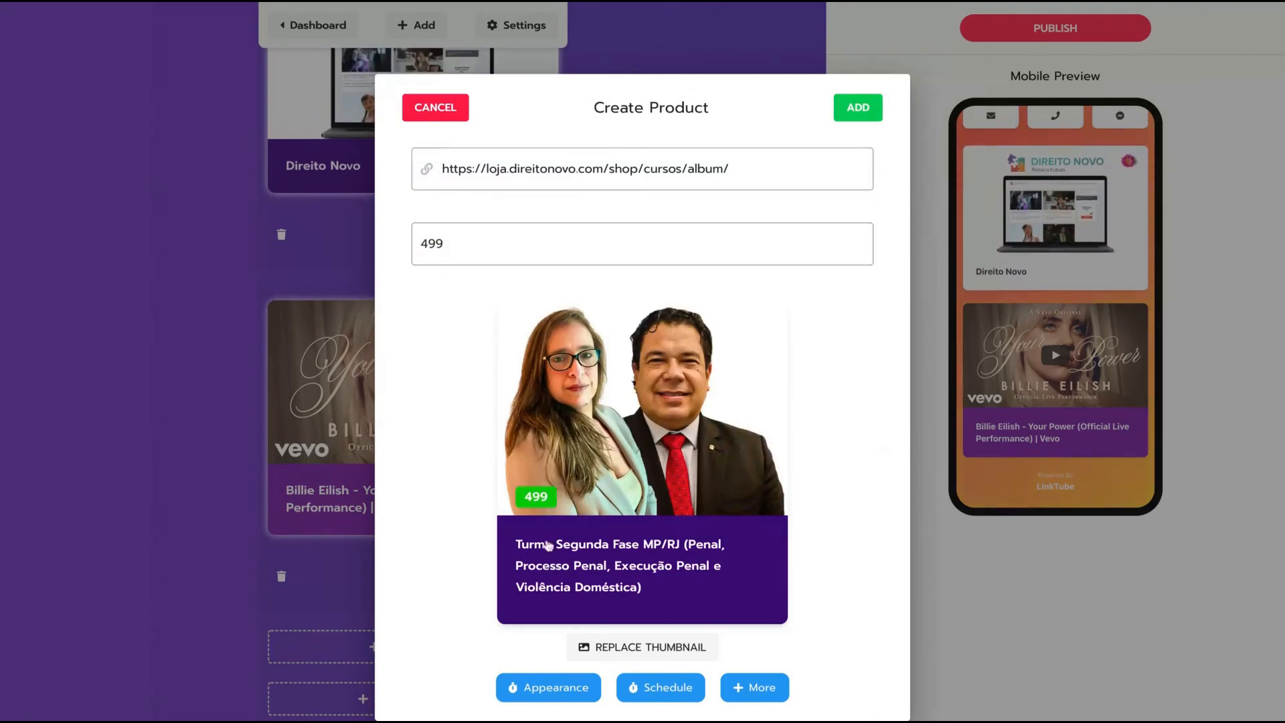
pyautogui.click(858, 108)
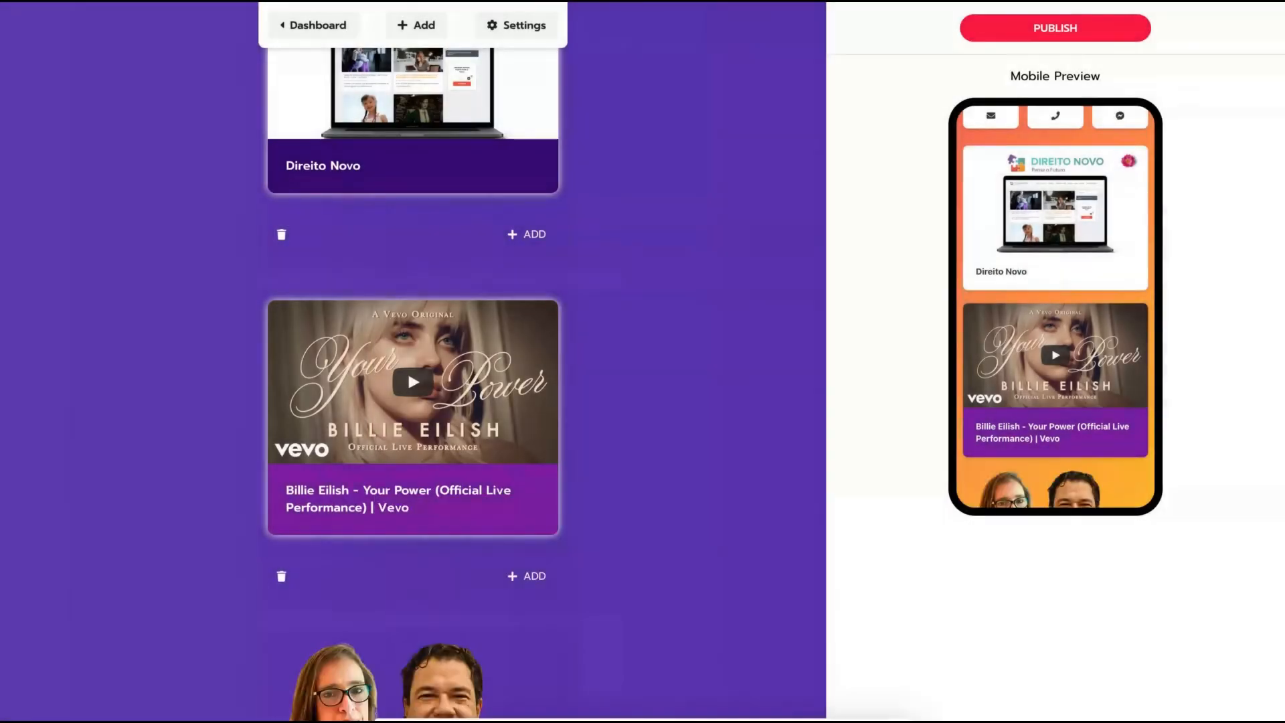
pyautogui.scroll(-3, 1052, 403)
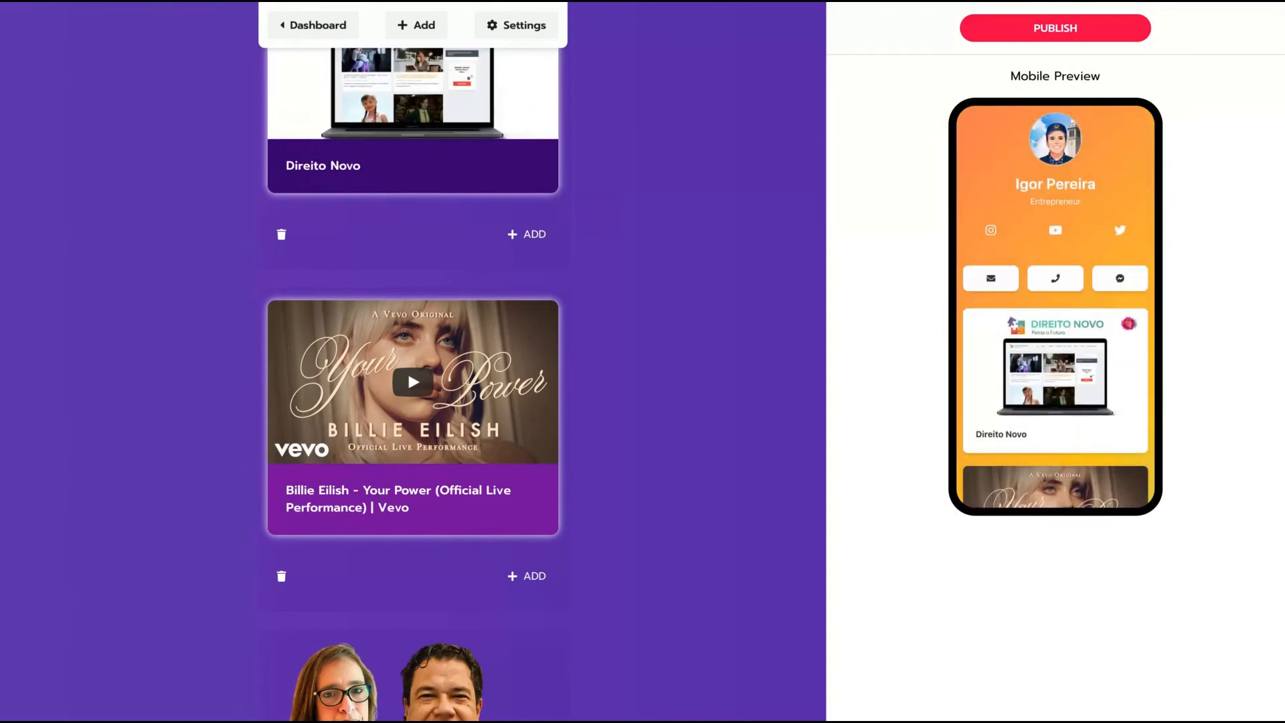
# Publish the smartpage and scroll through the live page to check all cards.
pyautogui.click(1009, 39)
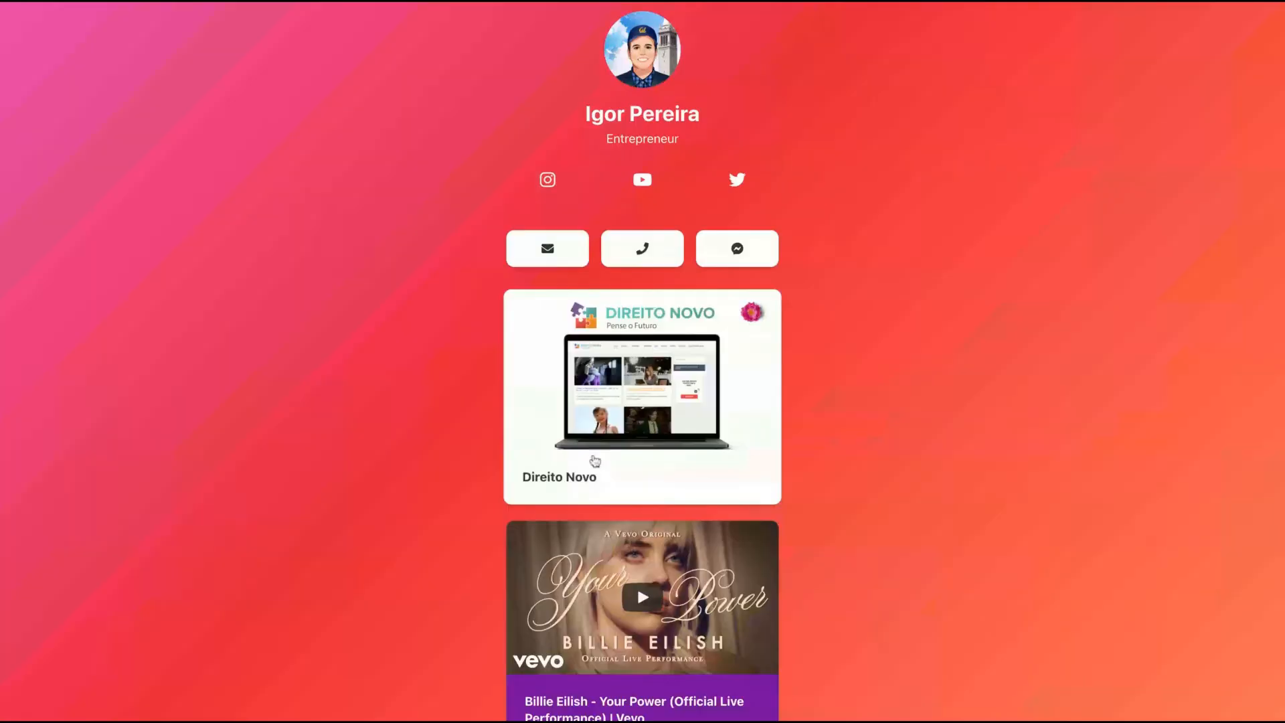
pyautogui.scroll(-5, 752, 440)
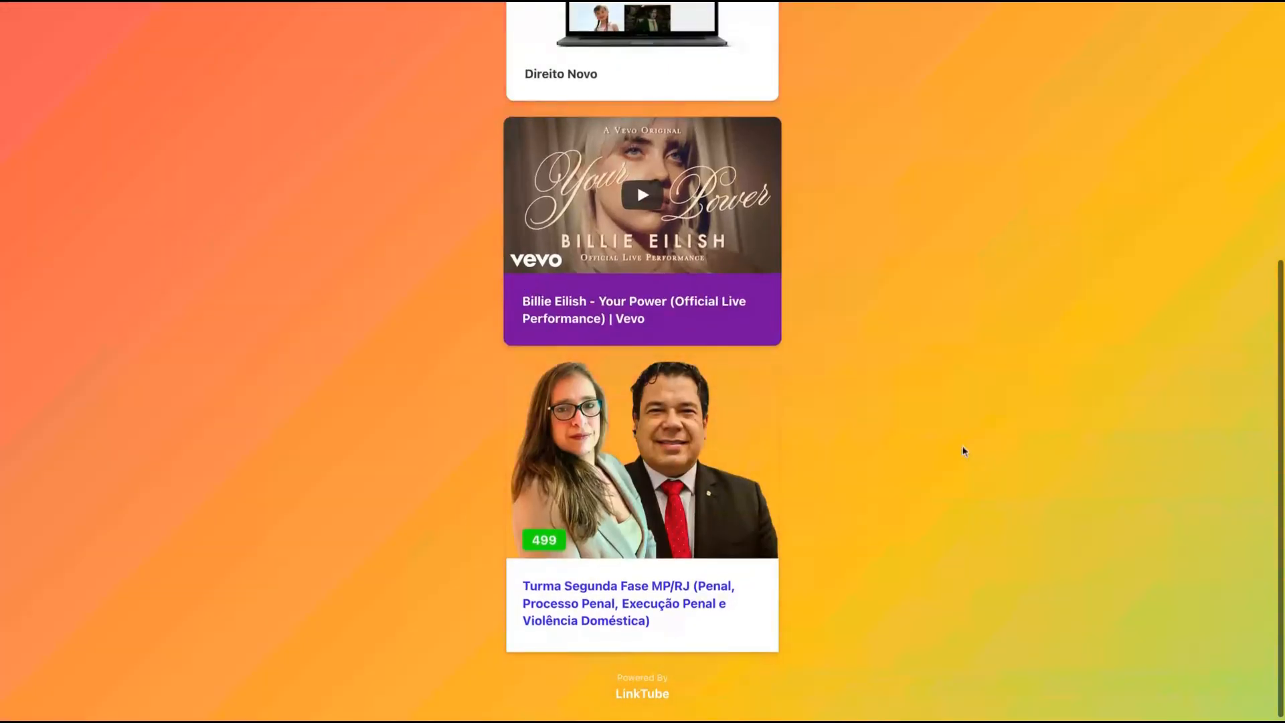
pyautogui.scroll(10, 636, 443)
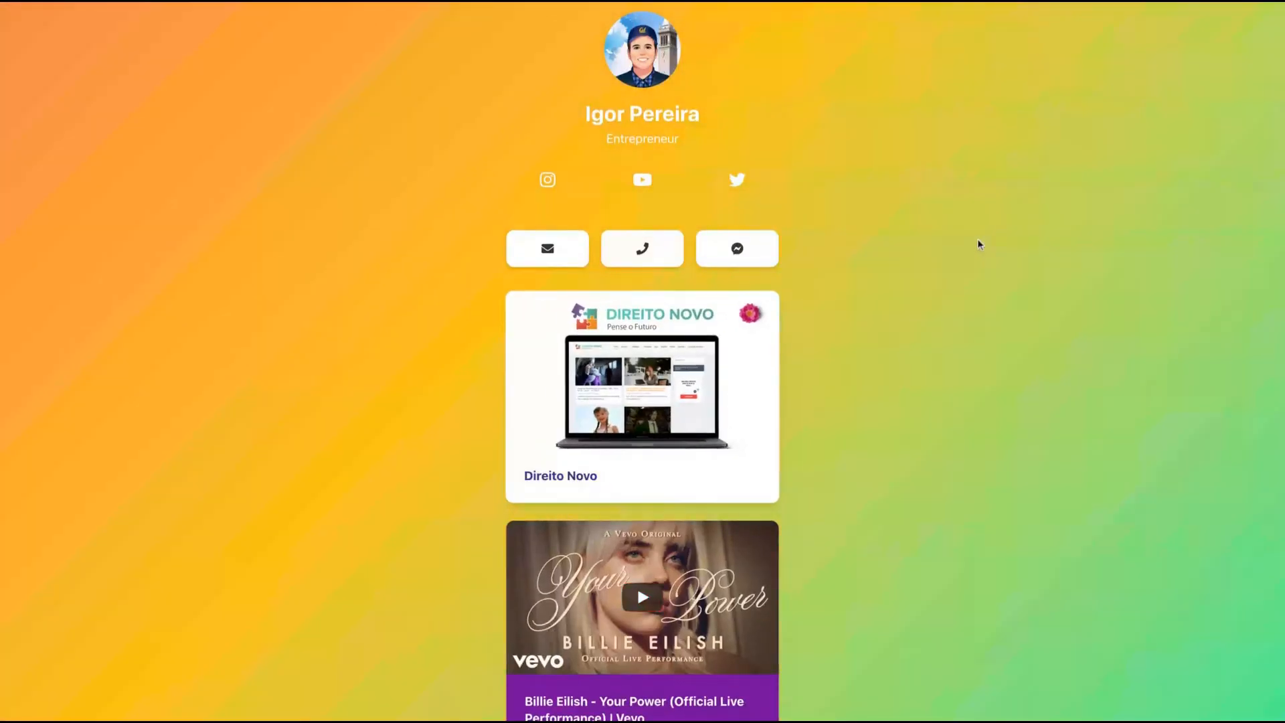